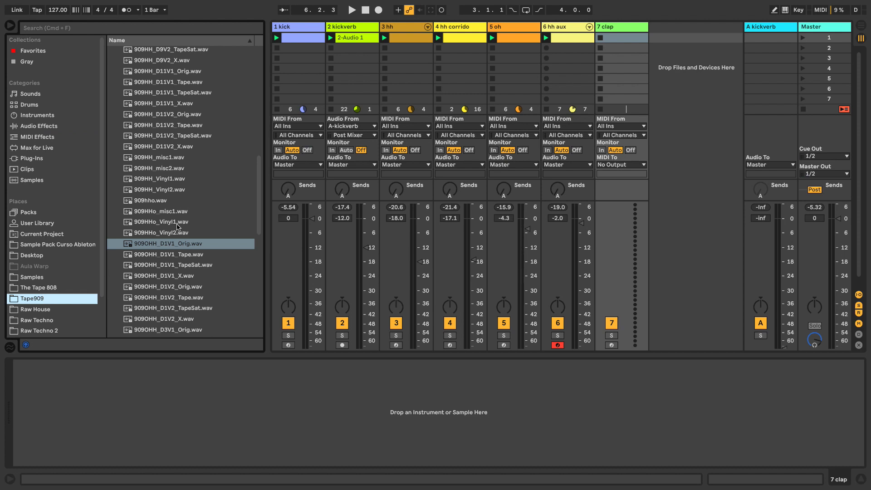
# Audition the 909 clap samples in the Perc folder of the Tape909 library.
pyautogui.scroll(10, 164, 225)
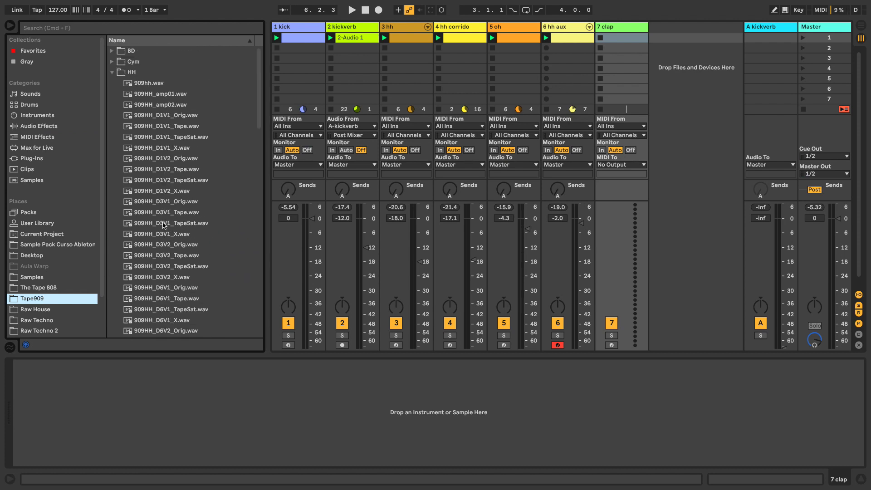
pyautogui.click(113, 73)
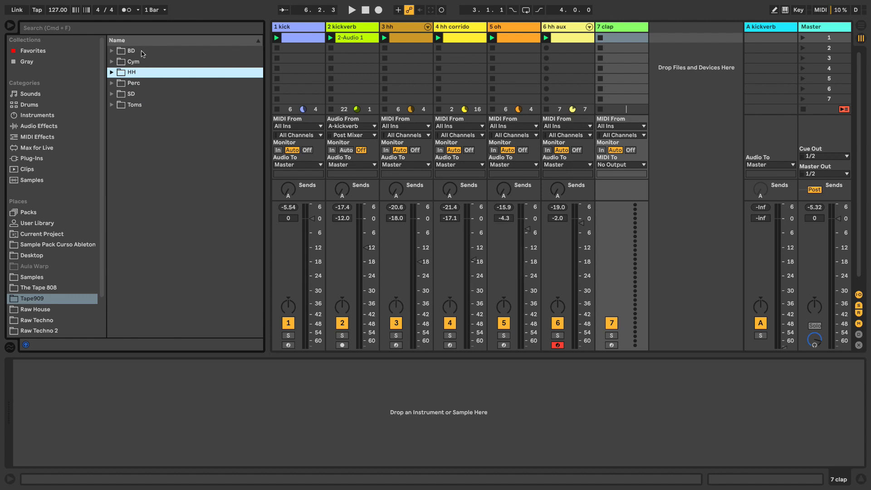
pyautogui.click(112, 84)
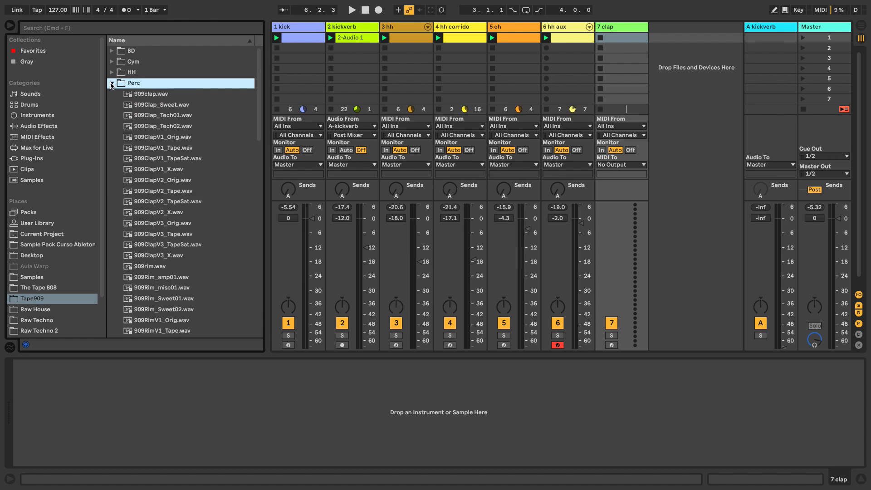
pyautogui.click(149, 94)
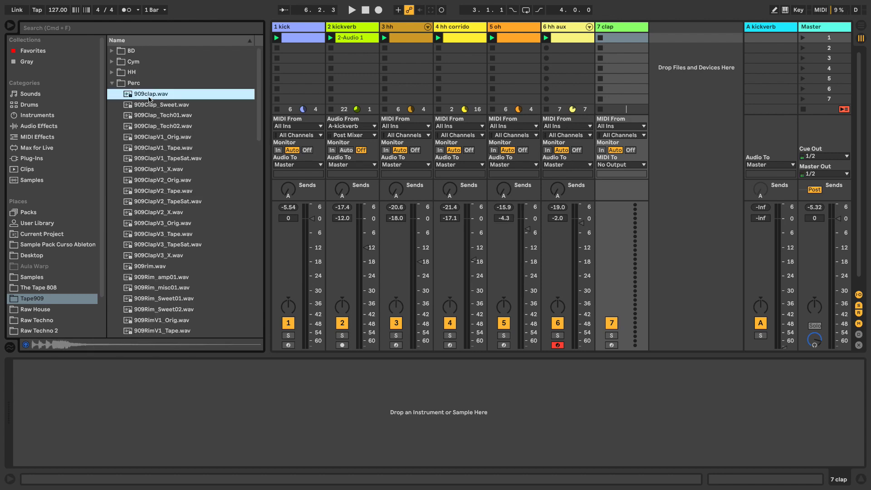
pyautogui.press('Down')
pyautogui.press('Down')
pyautogui.press('Up')
pyautogui.press('Down')
pyautogui.press('Down')
pyautogui.press('Down')
pyautogui.press('Down')
pyautogui.press('Down')
pyautogui.press('Down')
pyautogui.press('Down')
pyautogui.press('Down')
pyautogui.press('Down')
pyautogui.press('Down')
pyautogui.press('Down')
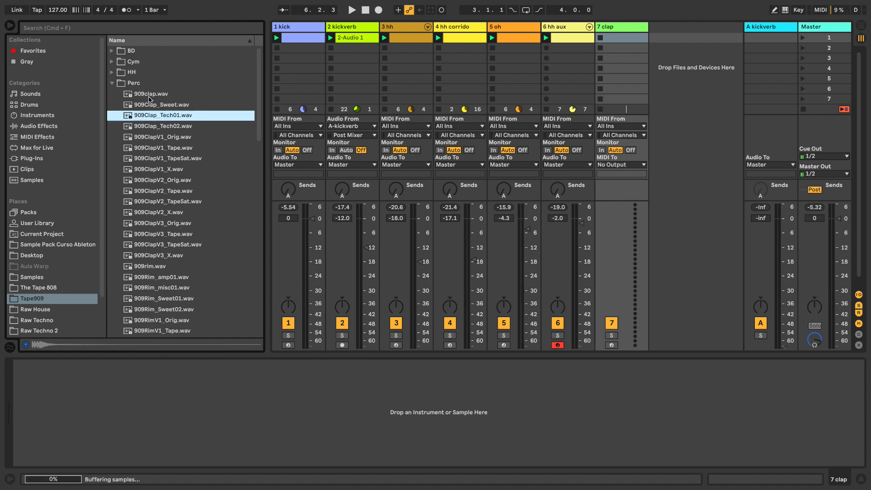
pyautogui.press('Down')
pyautogui.press('Down')
pyautogui.press('Down')
pyautogui.press('Up')
pyautogui.press('Up')
pyautogui.press('Up')
pyautogui.press('Up')
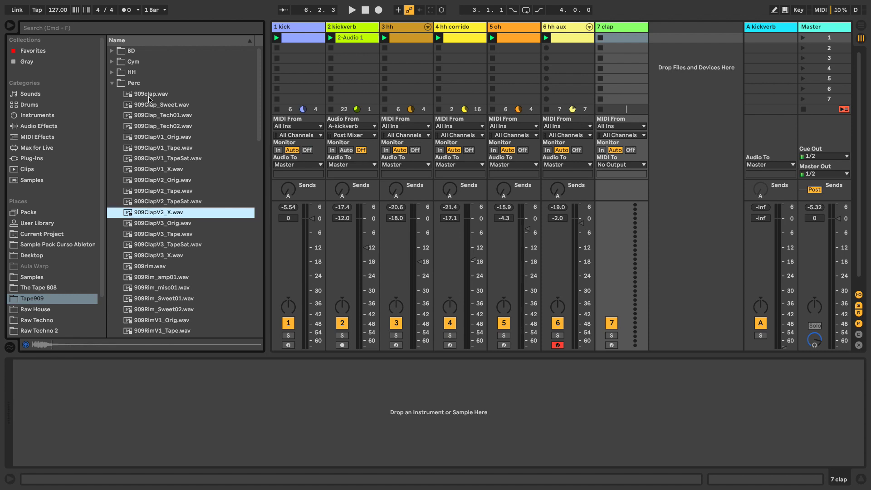
pyautogui.press('Up')
pyautogui.press('Up')
pyautogui.press('Up')
pyautogui.press('Up')
pyautogui.press('Up')
pyautogui.press('Up')
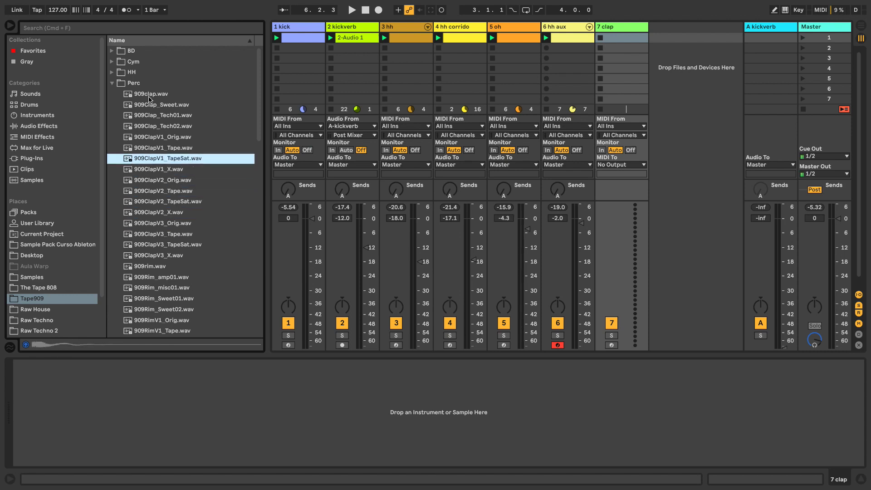
pyautogui.press('Up')
pyautogui.press('Up')
pyautogui.press('Up')
pyautogui.press('Up')
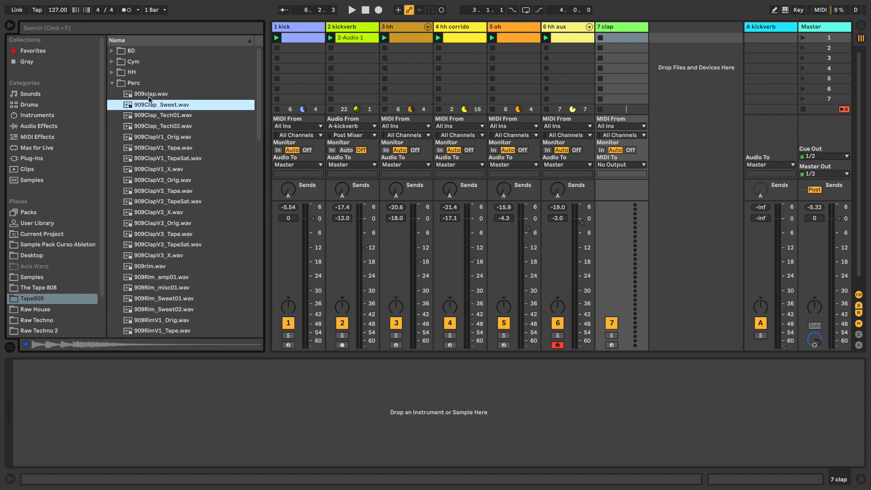
pyautogui.press('Up')
pyautogui.press('Down')
# Load WR_RT_CPSR_04.wav from Raw Techno's CLPS_SNRS one shots onto the 7 clap track and set it to 1-Shot mode.
pyautogui.click(48, 321)
pyautogui.click(118, 116)
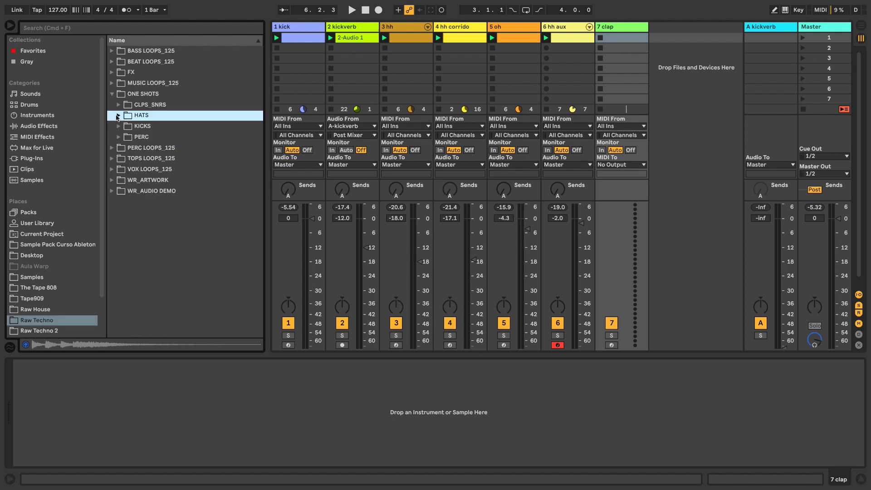
pyautogui.click(118, 105)
pyautogui.click(152, 116)
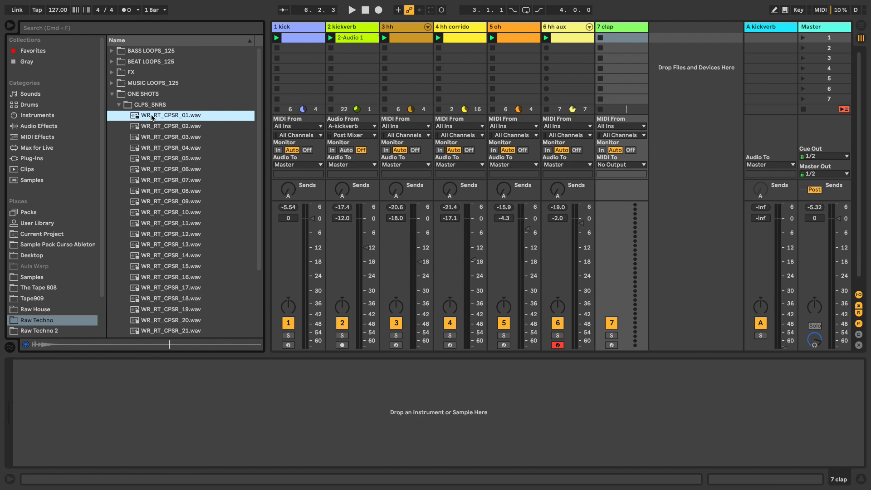
pyautogui.press('Down')
pyautogui.press('Down')
pyautogui.press('Down')
pyautogui.press('Down')
pyautogui.press('Up')
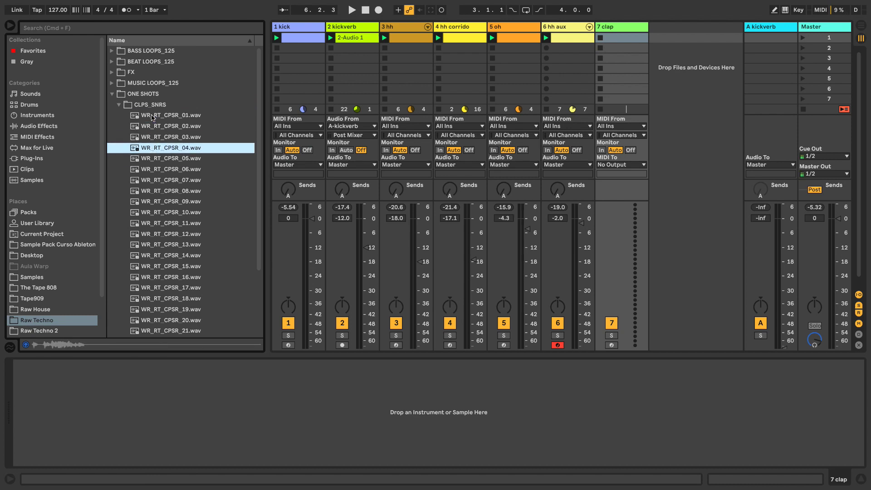
pyautogui.moveTo(135, 150); pyautogui.dragTo(264, 416)
pyautogui.click(27, 406)
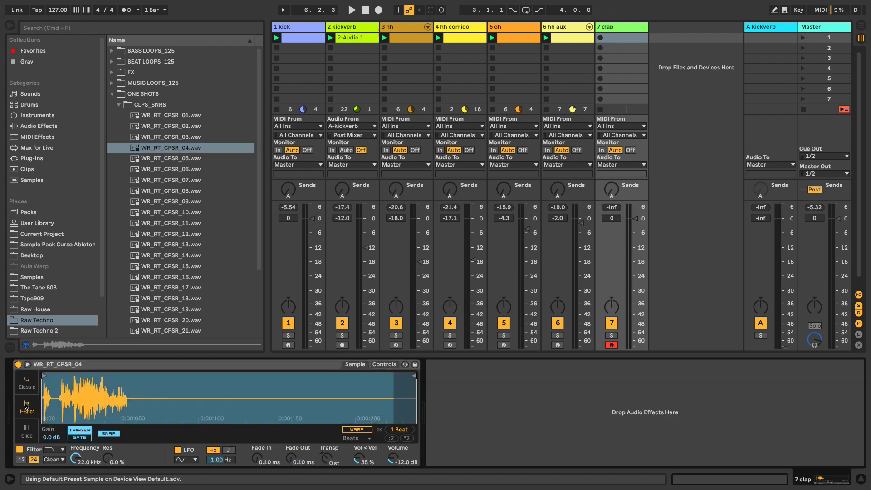
# Create a one-bar MIDI clip in the clap track's first slot with C3 notes on beats 1.2 and 1.4.
pyautogui.doubleClick(614, 41)
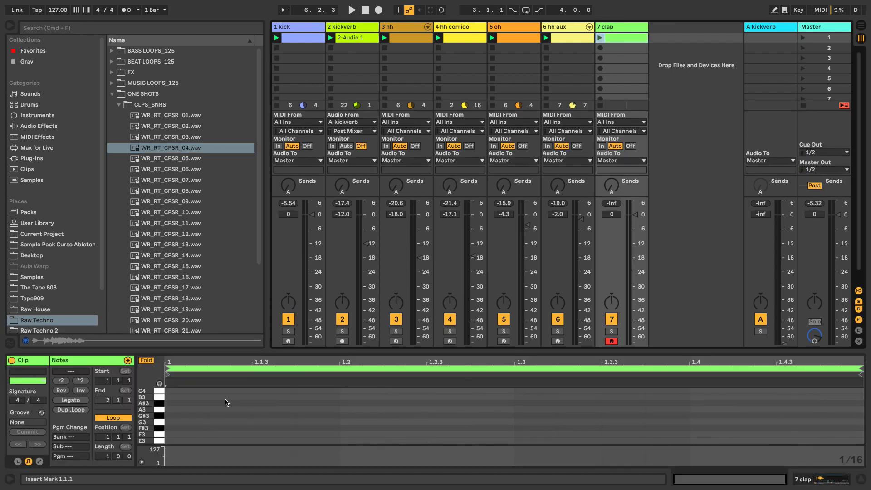
pyautogui.moveTo(150, 390); pyautogui.dragTo(266, 371)
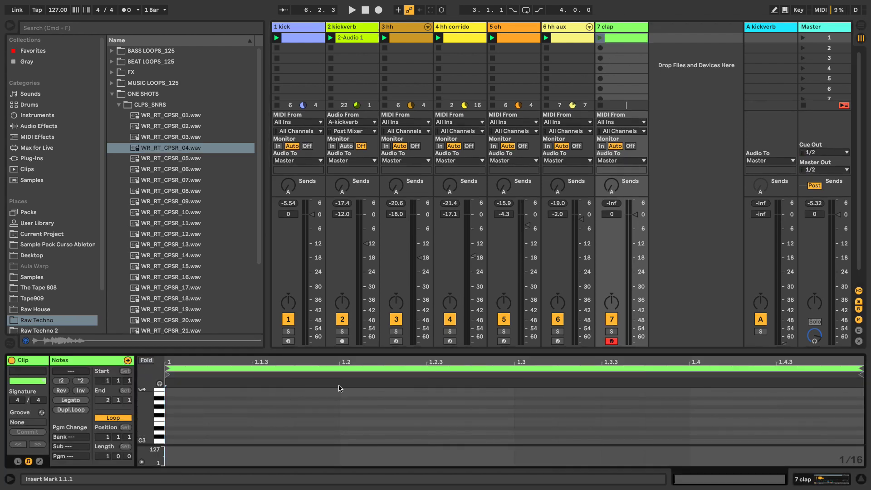
pyautogui.doubleClick(351, 443)
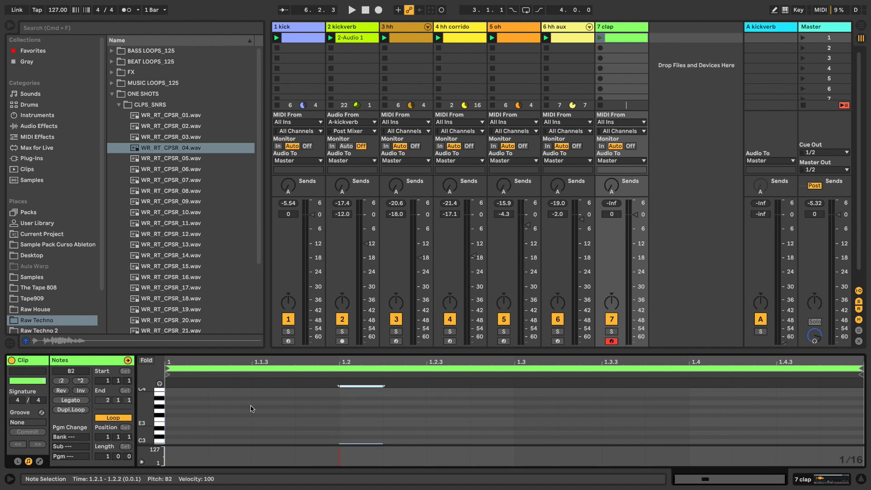
pyautogui.click(147, 360)
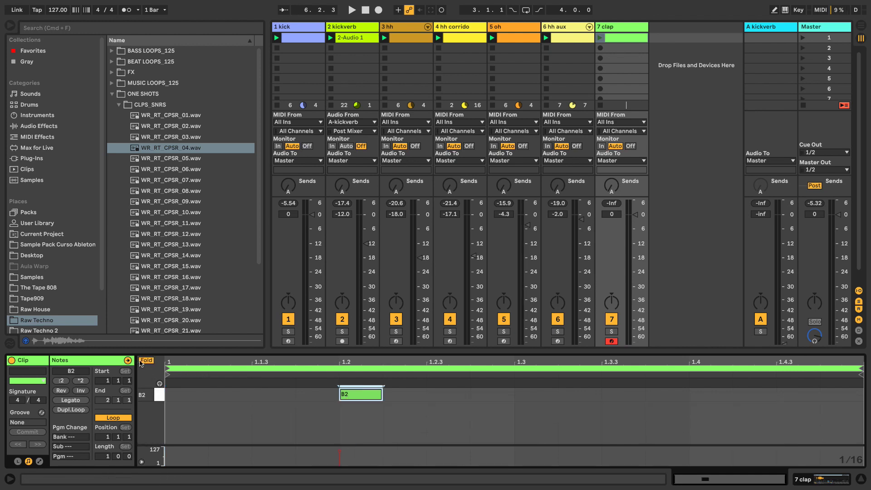
pyautogui.press('f')
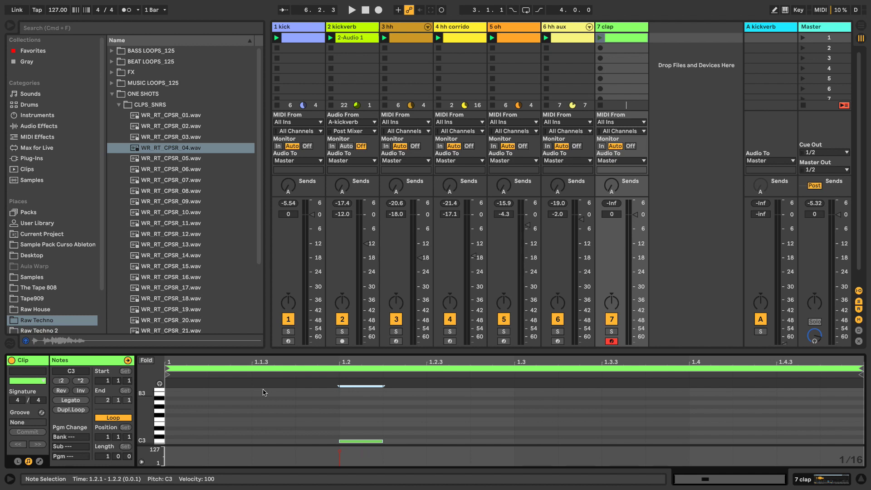
pyautogui.click(146, 361)
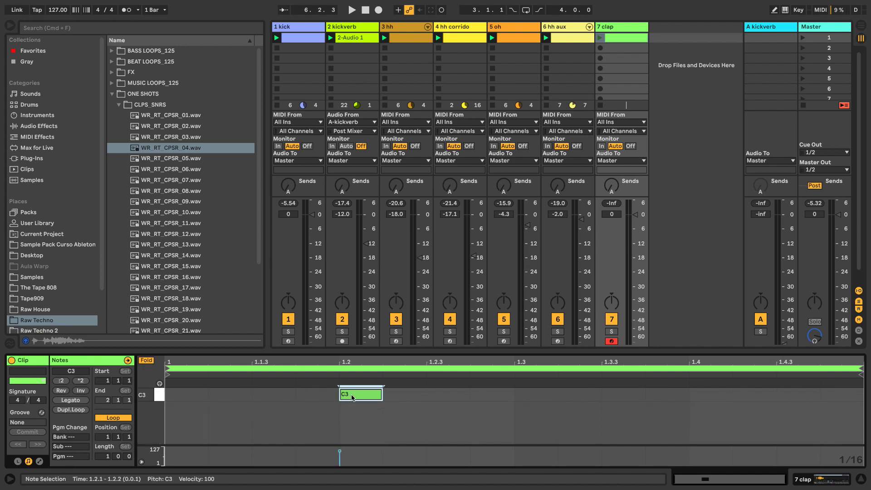
pyautogui.moveTo(353, 398); pyautogui.dragTo(703, 395)
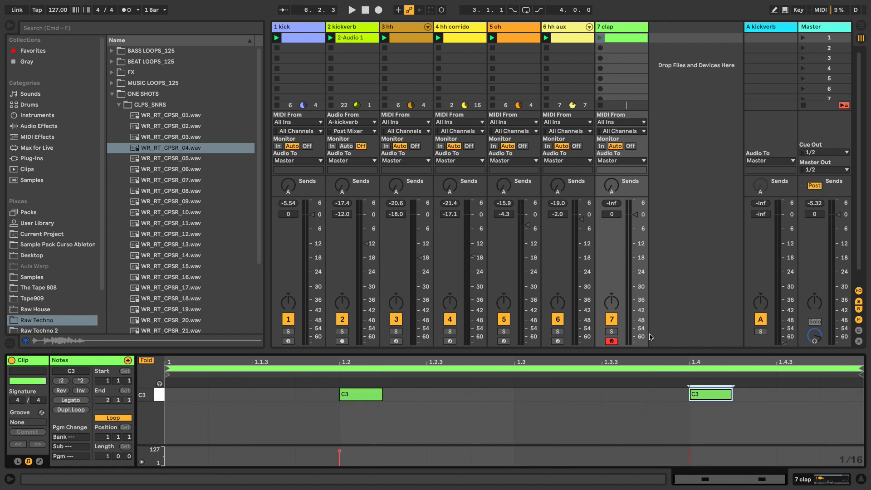
# Play the clap clip with its track soloed and open the PAZ Position analyzer from the Master track.
pyautogui.click(611, 331)
pyautogui.click(601, 38)
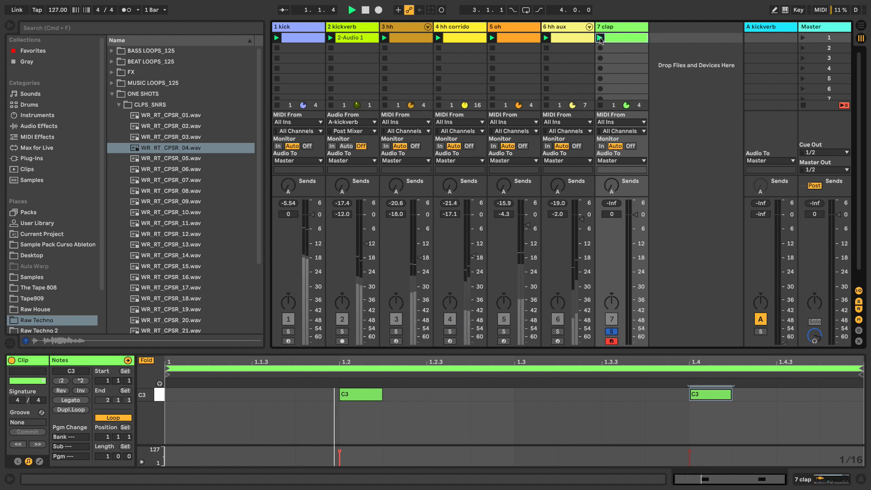
pyautogui.click(832, 35)
pyautogui.click(832, 30)
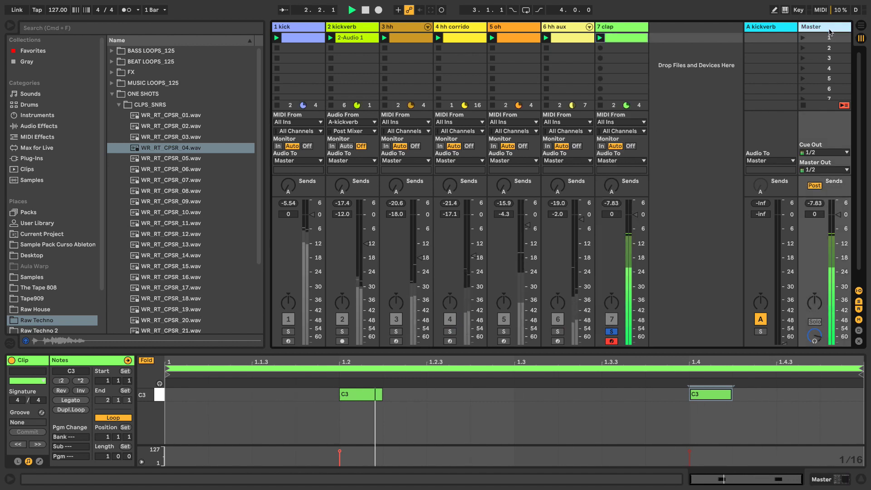
pyautogui.doubleClick(840, 28)
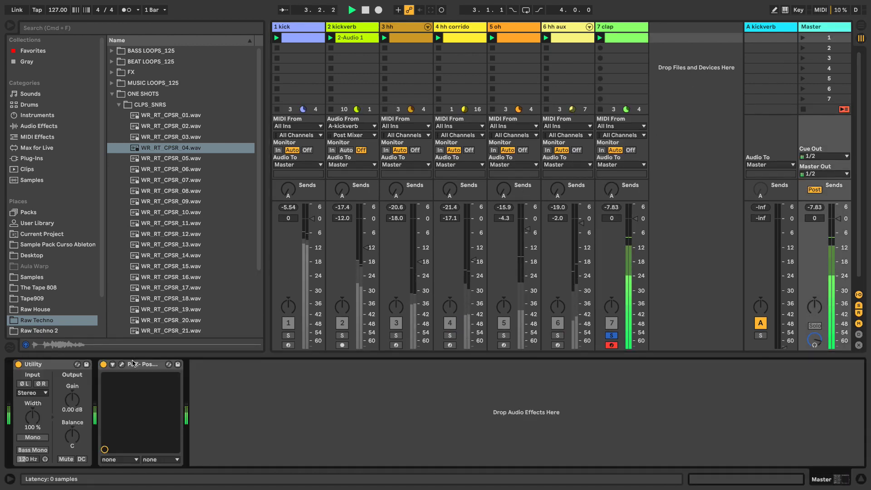
pyautogui.click(121, 365)
pyautogui.moveTo(690, 120); pyautogui.dragTo(655, 90)
# Shorten the WR_RT_CPSR_04 sample's end to cut off its tail and set Fade Out to 9.26 ms.
pyautogui.click(608, 51)
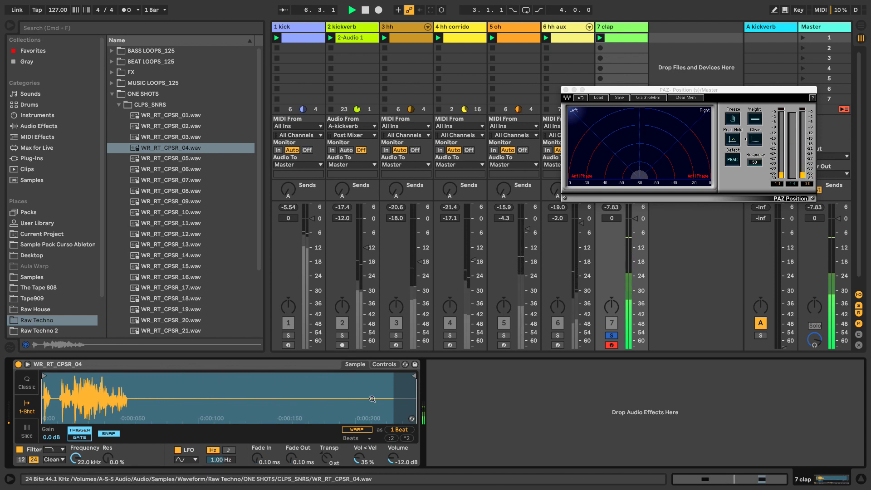
pyautogui.moveTo(414, 405)
pyautogui.mouseDown()
pyautogui.moveTo(88, 409)
pyautogui.moveTo(122, 411)
pyautogui.mouseUp()
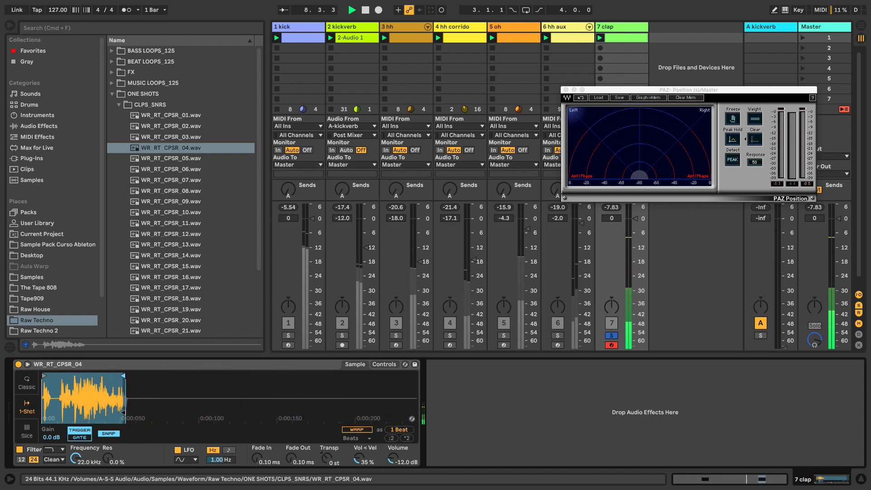
pyautogui.moveTo(120, 377); pyautogui.dragTo(102, 383)
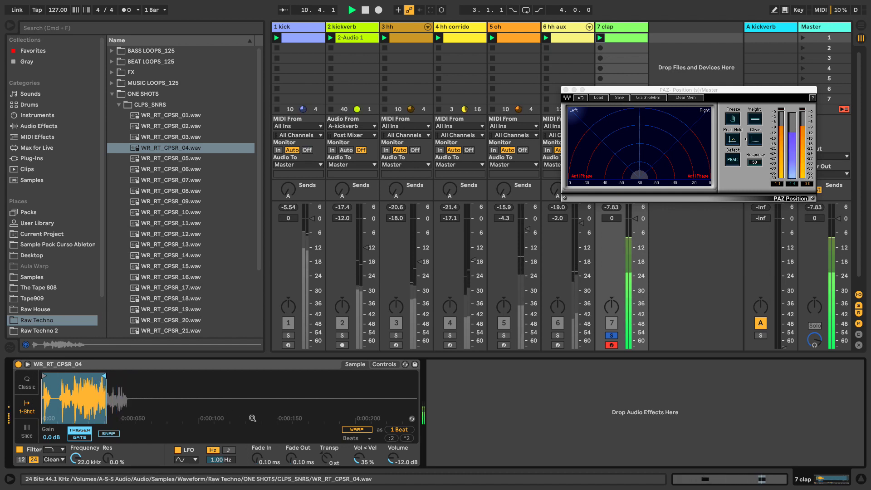
pyautogui.moveTo(290, 459); pyautogui.dragTo(290, 451)
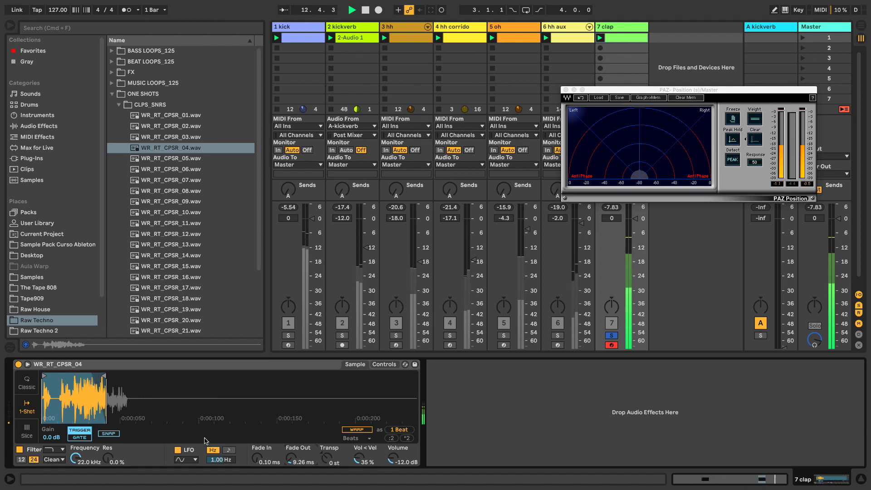
# Group the clap track's WR_RT_CPSR_04 sampler into an Instrument Rack and show its chain list.
pyautogui.click(223, 371)
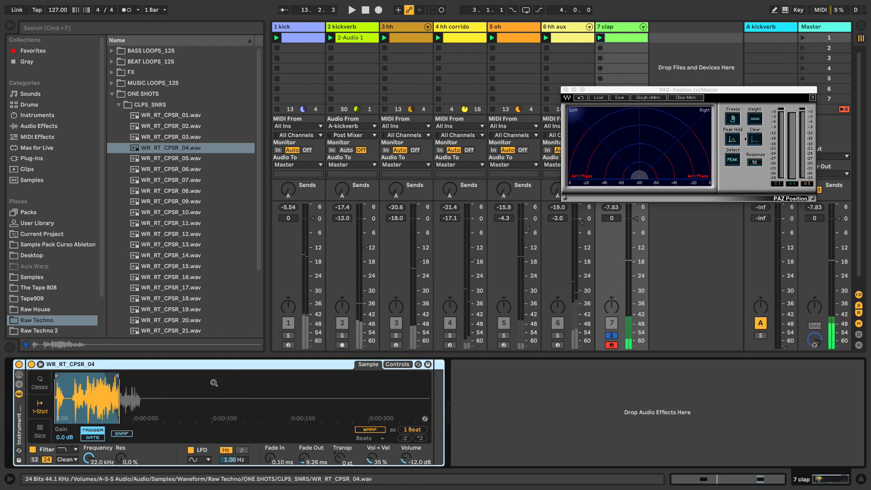
pyautogui.press('super+g')
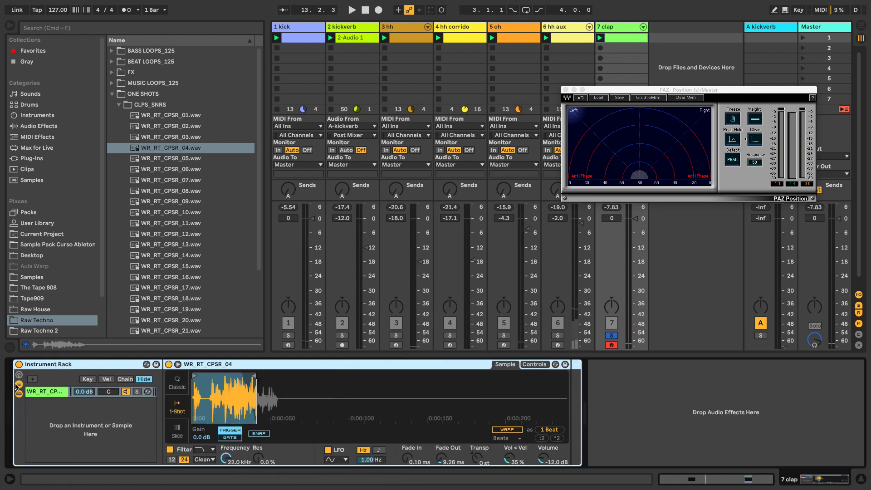
# Audition the remaining clap and snare samples in Raw Techno's CLPS_SNRS folder, from WR_RT_CPSR_05 onward.
pyautogui.click(179, 158)
pyautogui.press('Down')
pyautogui.press('Down')
pyautogui.press('Down')
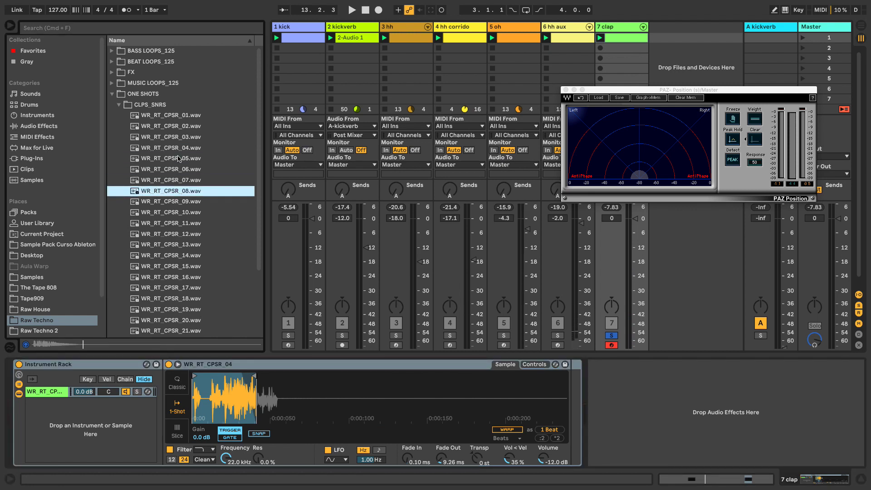
pyautogui.press('Down')
pyautogui.press('Down')
pyautogui.press('Down')
pyautogui.press('Down')
pyautogui.press('Down')
pyautogui.press('Down')
pyautogui.press('Down')
pyautogui.press('Down')
pyautogui.press('Down')
pyautogui.press('Down')
pyautogui.press('Down')
pyautogui.press('Down')
pyautogui.press('Down')
pyautogui.press('Down')
pyautogui.press('Down')
pyautogui.press('Down')
pyautogui.press('Left')
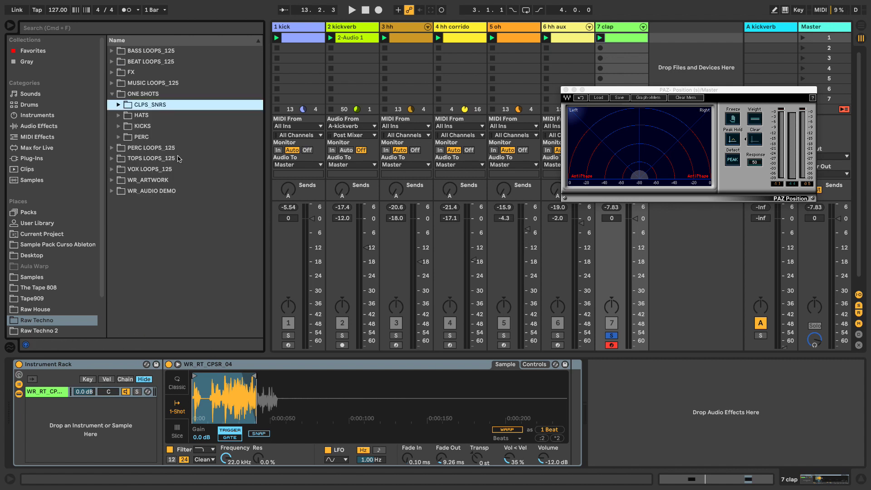
# Add WR_RT2_CPSR_15.wav from Raw Techno 2's CLPS_SNRS one shots as a second chain in the Instrument Rack and play it soloed.
pyautogui.click(52, 332)
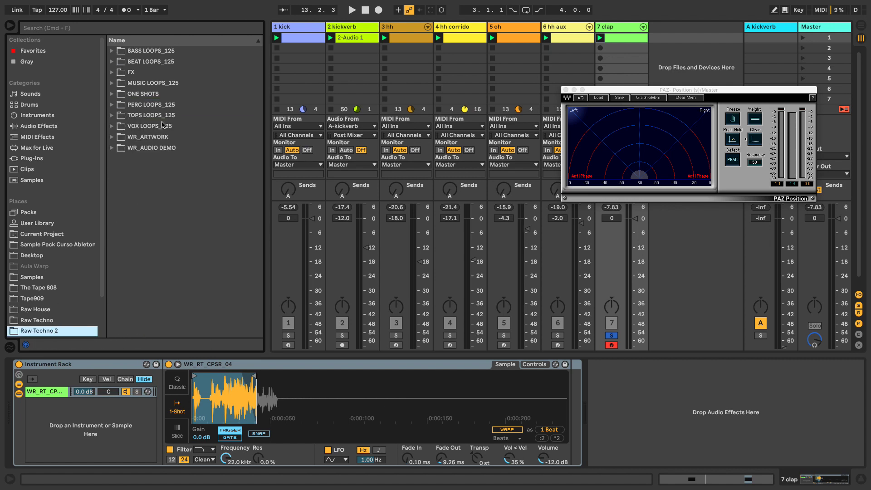
pyautogui.click(112, 95)
pyautogui.click(119, 106)
pyautogui.click(149, 118)
pyautogui.press('Up')
pyautogui.press('Down')
pyautogui.press('Down')
pyautogui.press('Down')
pyautogui.press('Down')
pyautogui.press('Down')
pyautogui.press('Down')
pyautogui.press('Down')
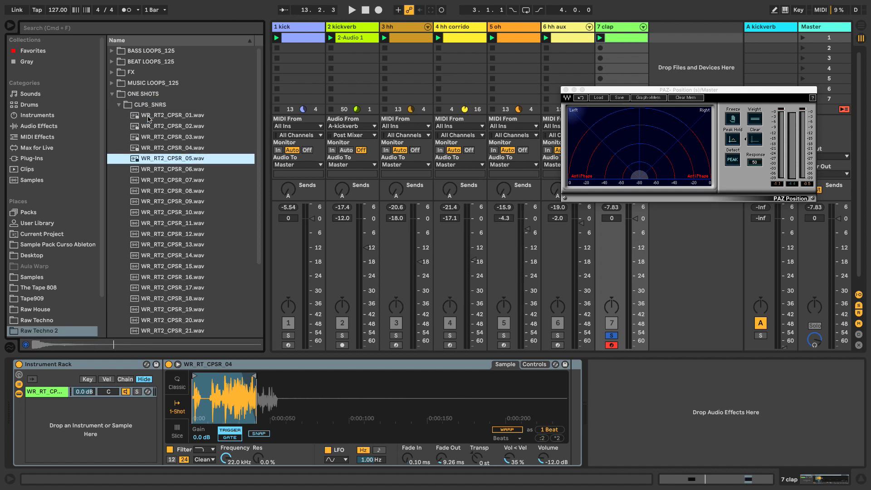
pyautogui.press('Down')
pyautogui.press('Down')
pyautogui.press('Down')
pyautogui.press('Down')
pyautogui.press('Down')
pyautogui.press('Down')
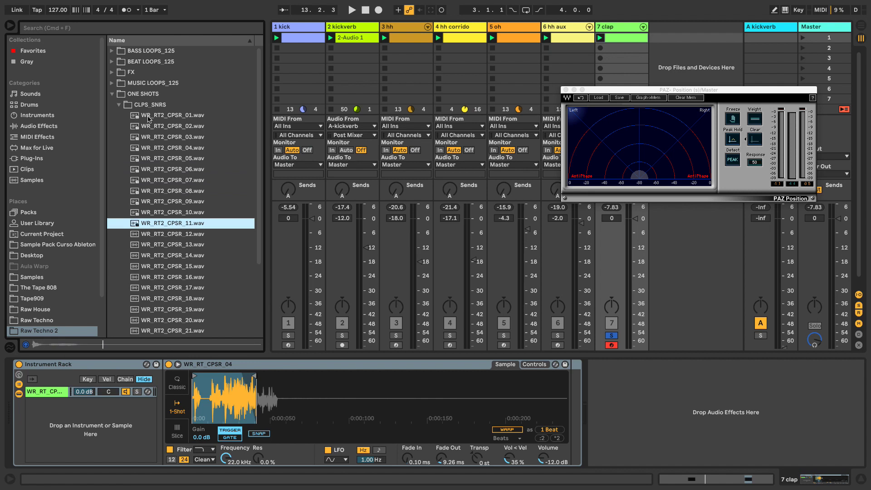
pyautogui.press('Down')
pyautogui.press('Down')
pyautogui.press('Down')
pyautogui.press('Up')
pyautogui.press('Up')
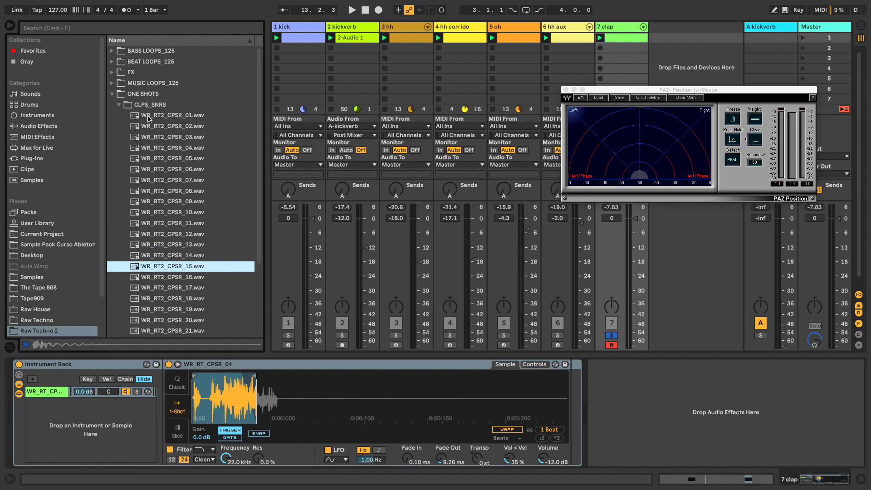
pyautogui.press('Down')
pyautogui.moveTo(150, 267); pyautogui.dragTo(138, 419)
pyautogui.press('space')
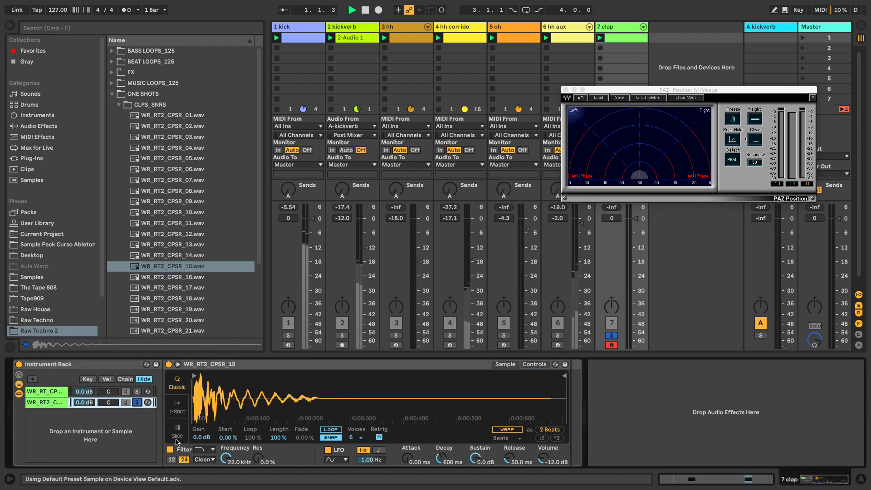
# Switch the WR_RT2_CPSR_15 sampler to 1-Shot mode and set its filter frequency to 390 Hz during playback.
pyautogui.click(204, 450)
pyautogui.click(204, 450)
pyautogui.click(177, 406)
pyautogui.click(199, 450)
pyautogui.click(199, 406)
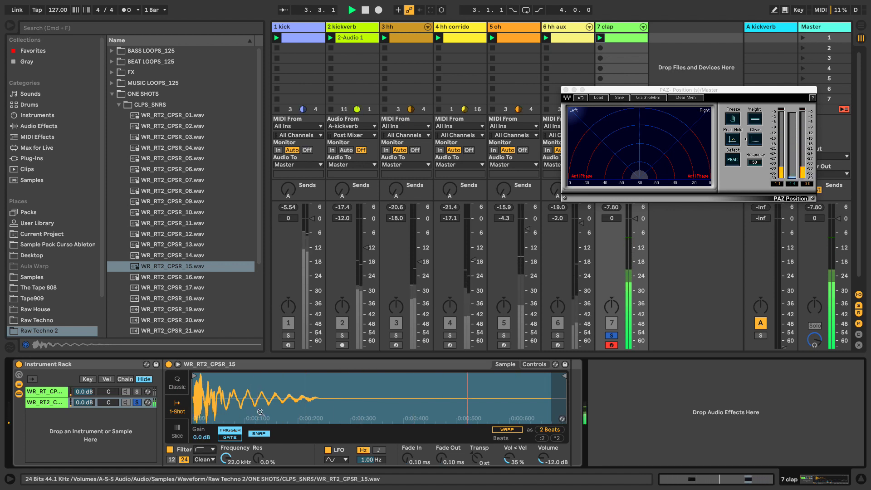
pyautogui.moveTo(226, 458); pyautogui.dragTo(225, 479)
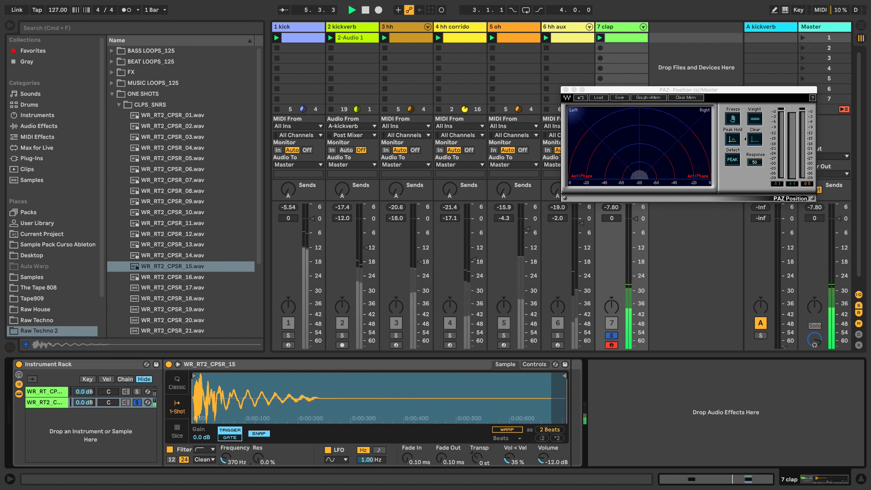
pyautogui.press('space')
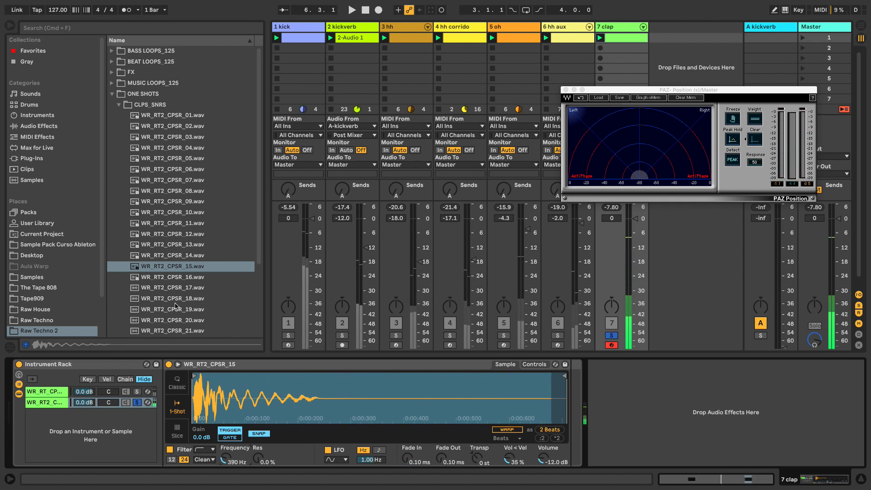
# Audition the remaining Raw Techno 2 clap samples from WR_RT2_CPSR_16 to WR_RT2_CPSR_22 and collapse the CLPS_SNRS folder.
pyautogui.click(182, 277)
pyautogui.press('Down')
pyautogui.press('Down')
pyautogui.press('Down')
pyautogui.press('Down')
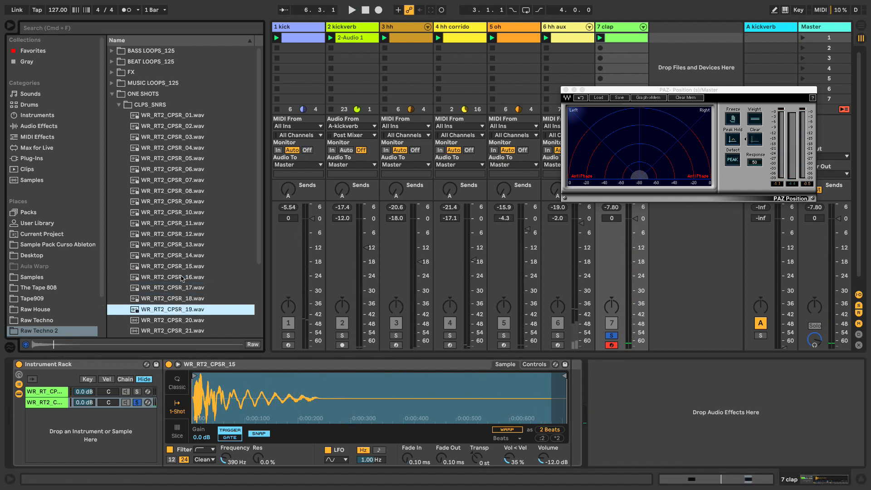
pyautogui.press('Down')
pyautogui.press('Down')
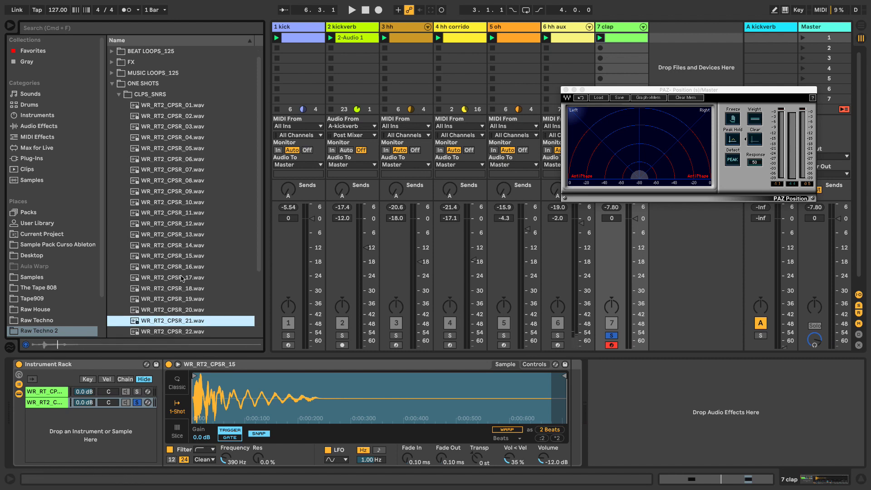
pyautogui.scroll(-1, 182, 278)
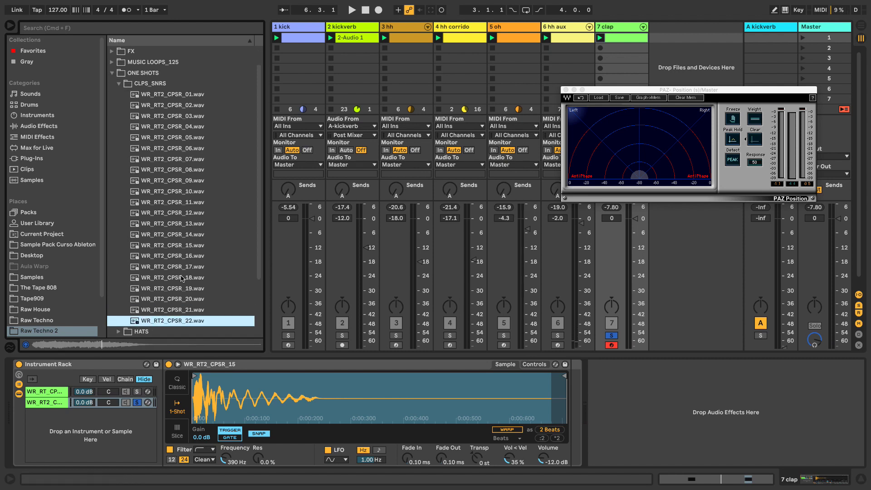
pyautogui.press('Left')
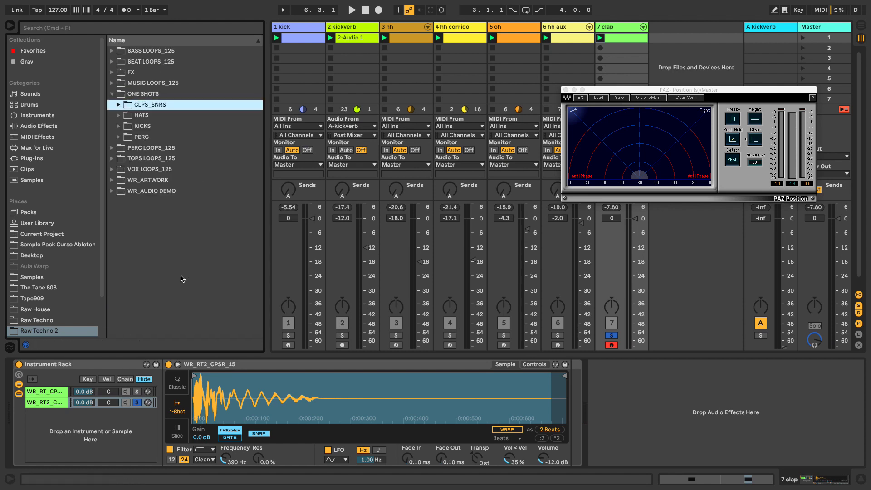
# Open Raw House's CLPSNR drum hits folder and audition its WR_CLAP samples.
pyautogui.click(38, 311)
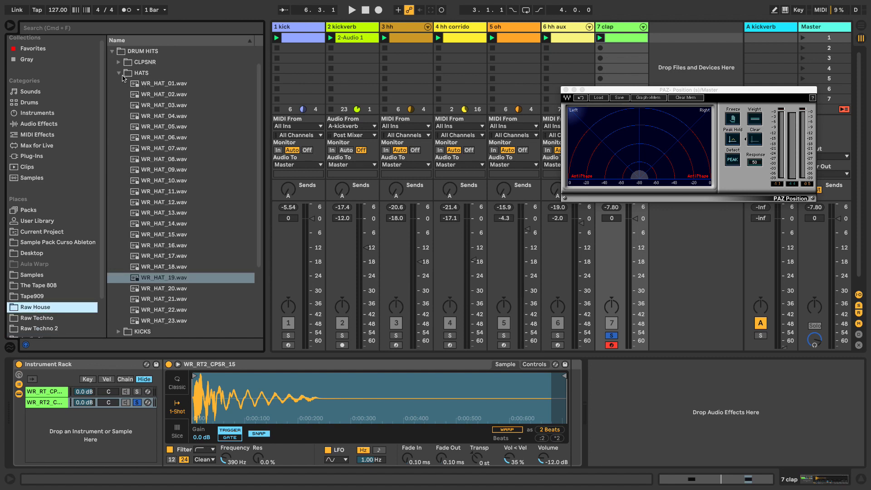
pyautogui.click(119, 74)
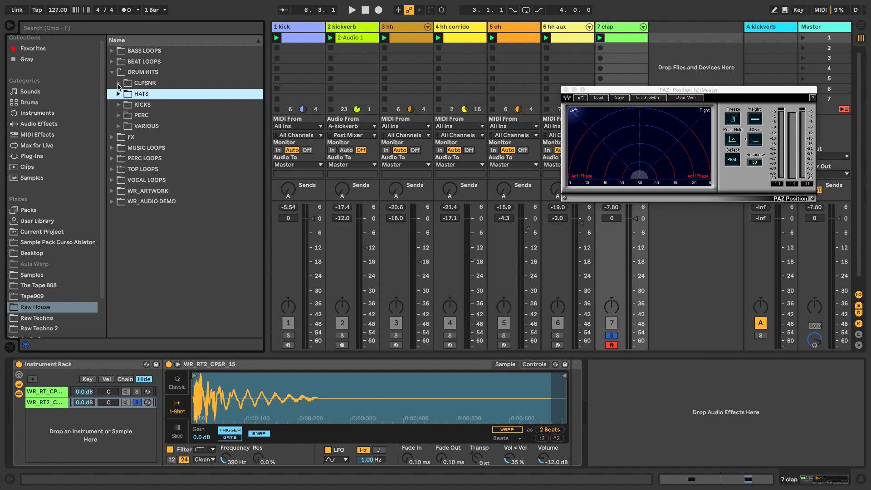
pyautogui.click(118, 84)
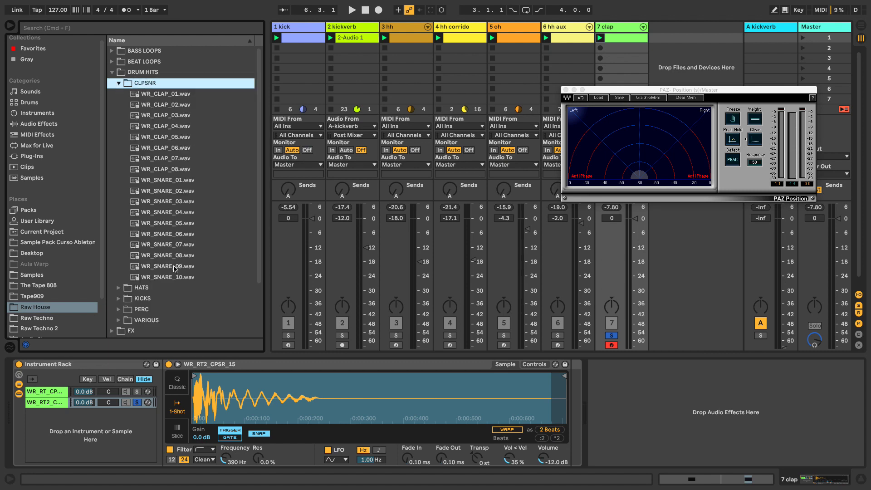
pyautogui.click(170, 165)
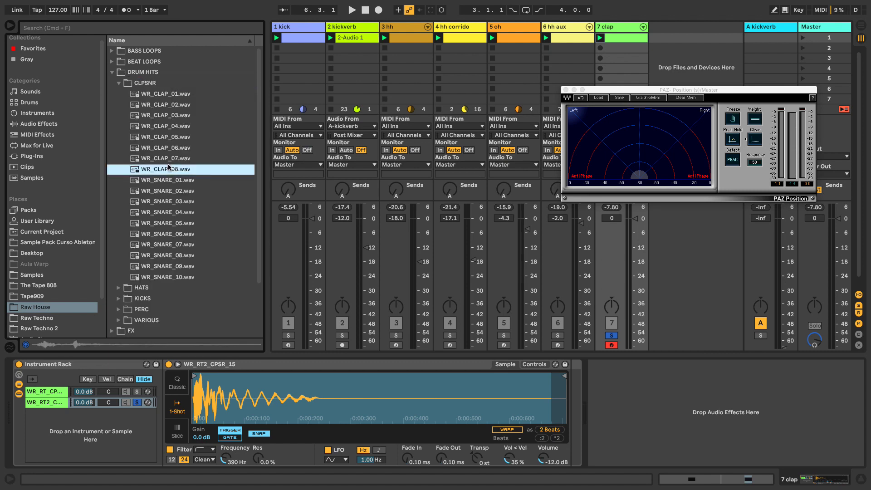
pyautogui.press('Up')
pyautogui.press('Up')
pyautogui.press('Up')
pyautogui.press('Up')
pyautogui.press('Up')
pyautogui.press('Up')
pyautogui.press('Up')
pyautogui.press('Down')
pyautogui.press('Down')
pyautogui.press('Down')
pyautogui.press('Down')
pyautogui.press('Down')
pyautogui.press('Down')
pyautogui.press('Down')
# Add WR_CLAP_08.wav as a third chain in the Instrument Rack, set it to 1-Shot mode and play it soloed.
pyautogui.moveTo(105, 357); pyautogui.dragTo(127, 422)
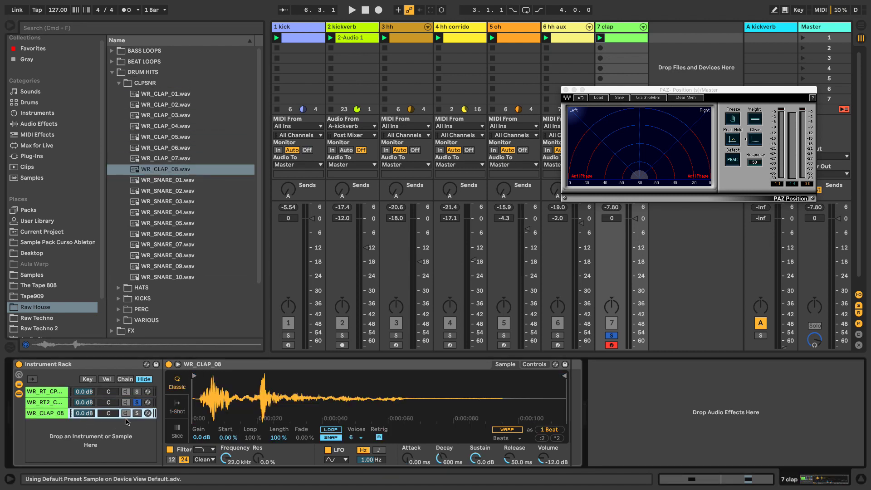
pyautogui.click(177, 405)
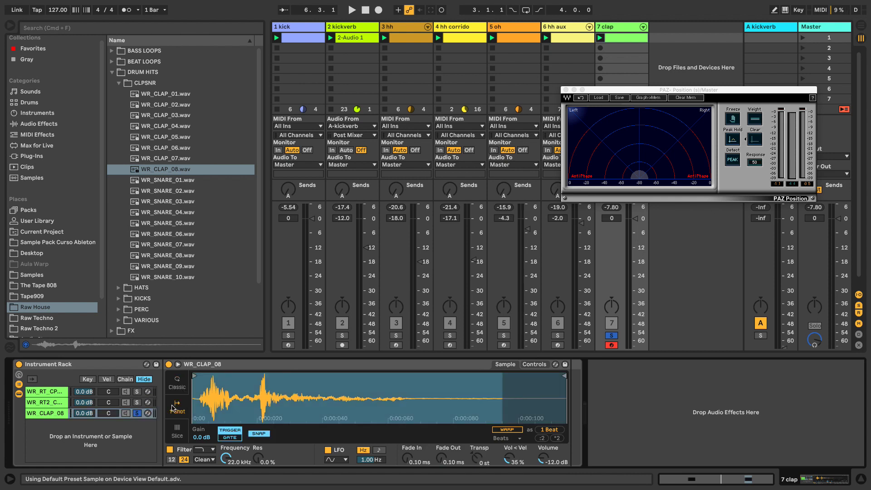
pyautogui.press('space')
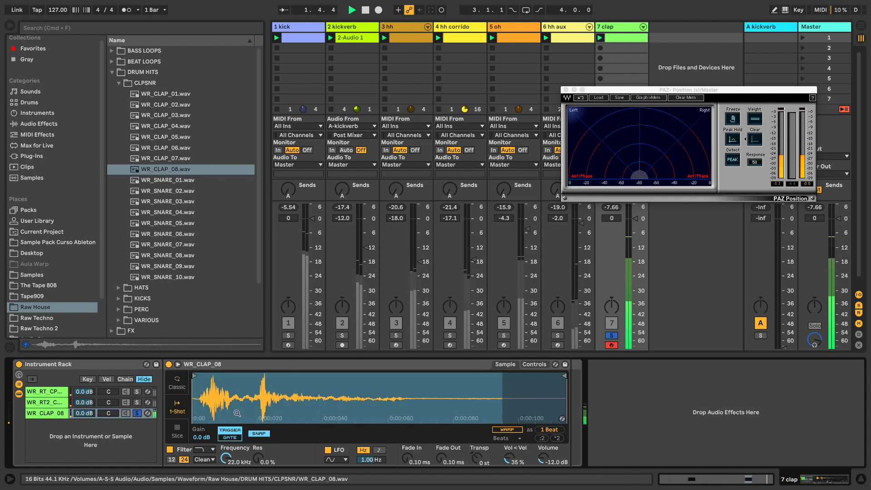
pyautogui.press('space')
# Unsolo the WR_CLAP_08 chain, pan it 50R and the WR_RT2_CPSR_15 chain 50L, and check the stereo image in PAZ Position.
pyautogui.click(137, 413)
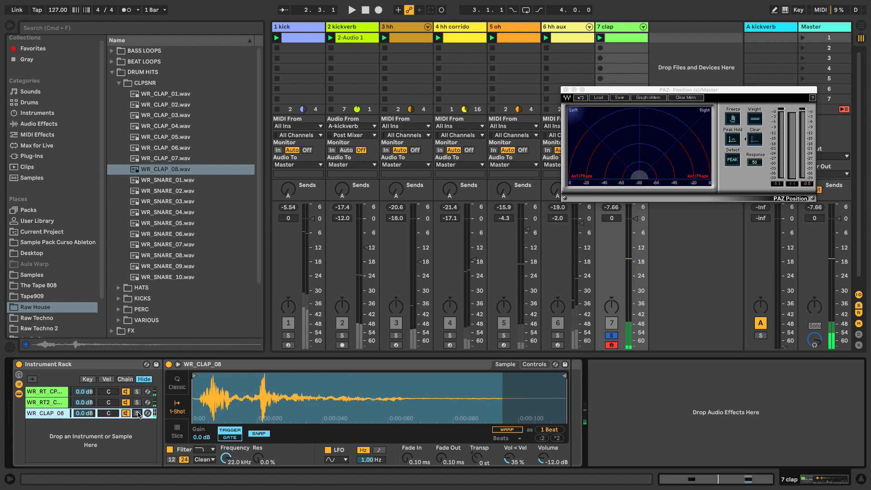
pyautogui.moveTo(108, 402)
pyautogui.mouseDown()
pyautogui.moveTo(108, 413)
pyautogui.moveTo(110, 401)
pyautogui.mouseUp()
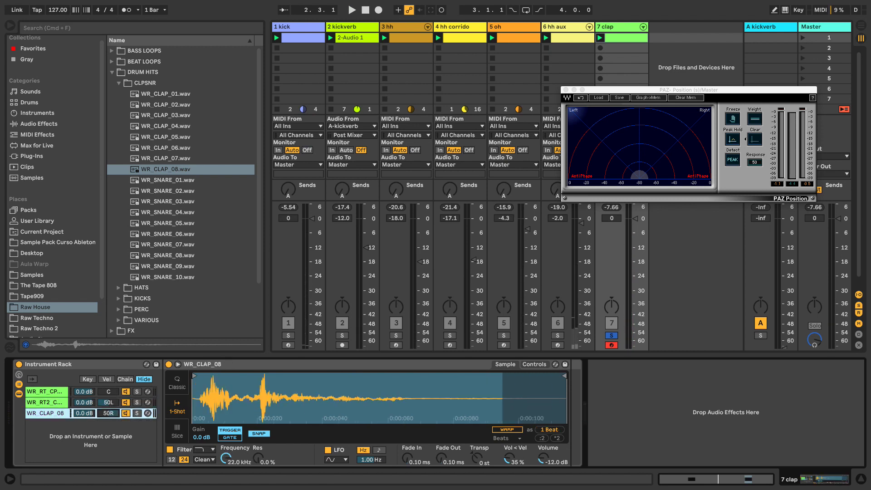
pyautogui.press('space')
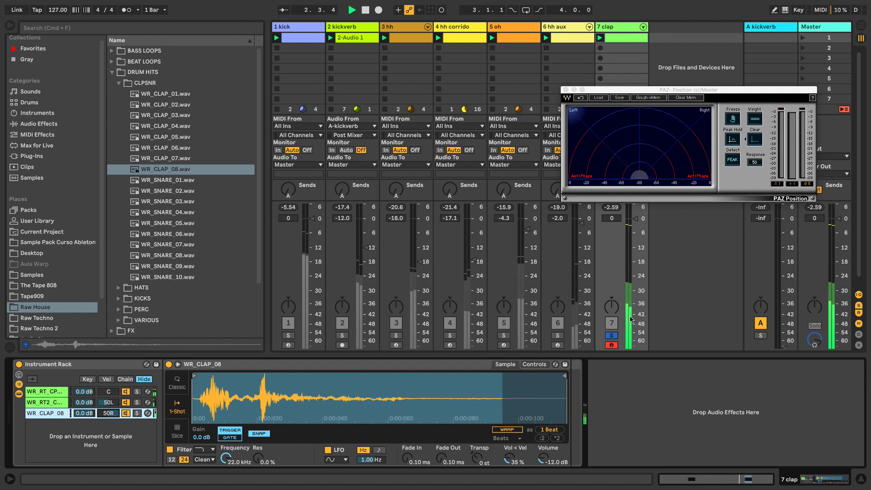
pyautogui.moveTo(673, 90); pyautogui.dragTo(602, 75)
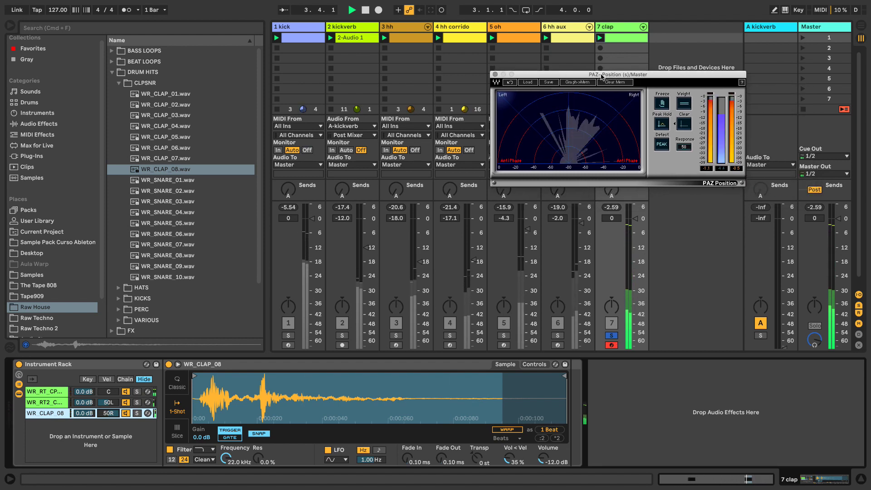
pyautogui.click(566, 398)
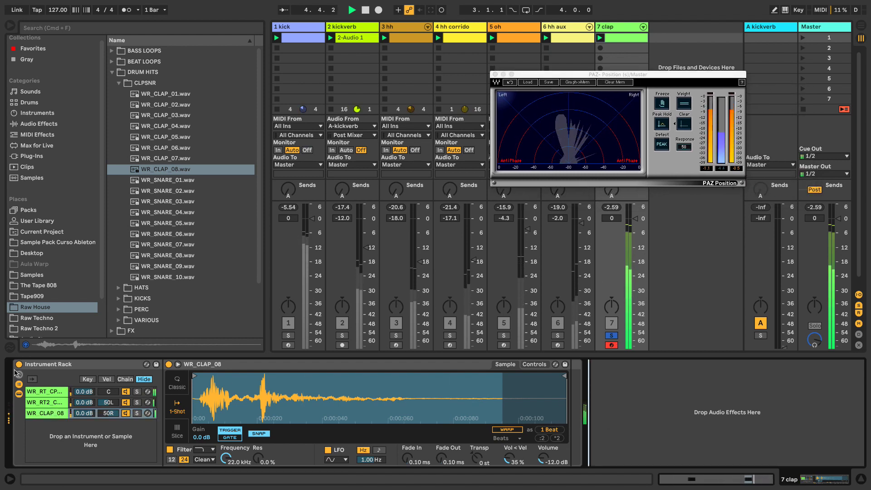
# Find the Glue Compressor among the audio effects and lower the WR_RT2_CPSR_15 chain's volume to -5.2 dB.
pyautogui.click(39, 123)
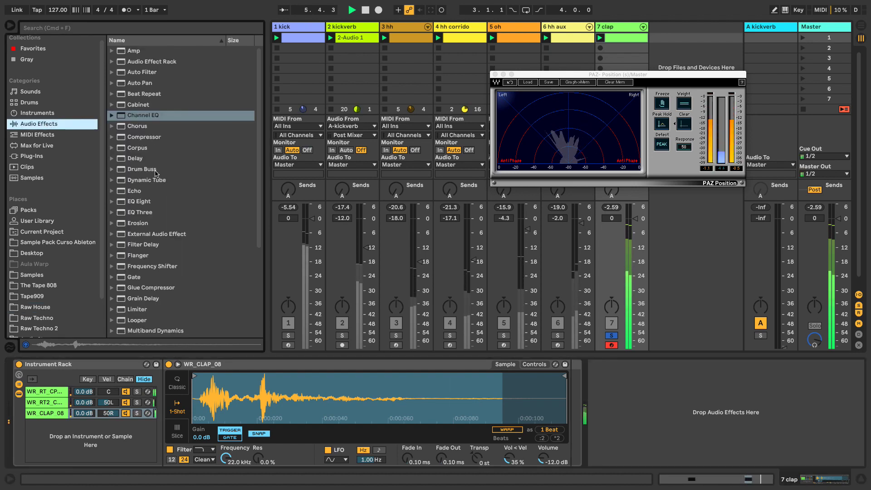
pyautogui.press('space')
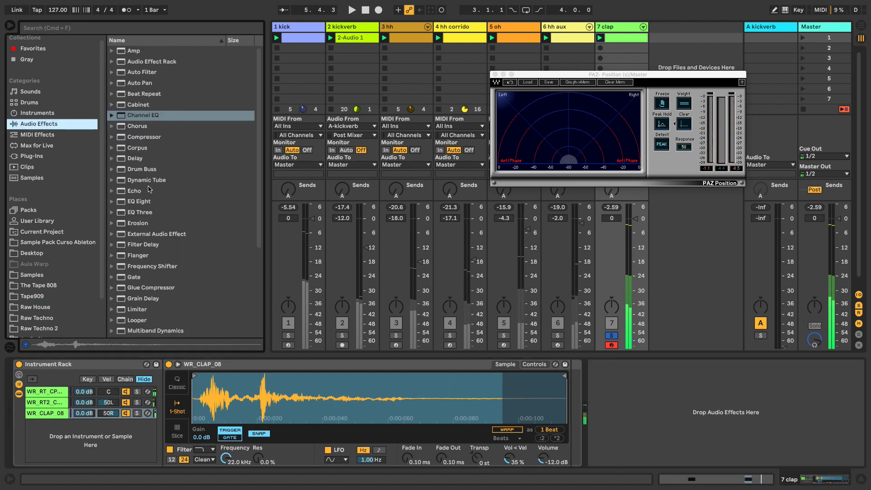
pyautogui.click(141, 287)
pyautogui.moveTo(88, 406); pyautogui.dragTo(89, 417)
pyautogui.press('space')
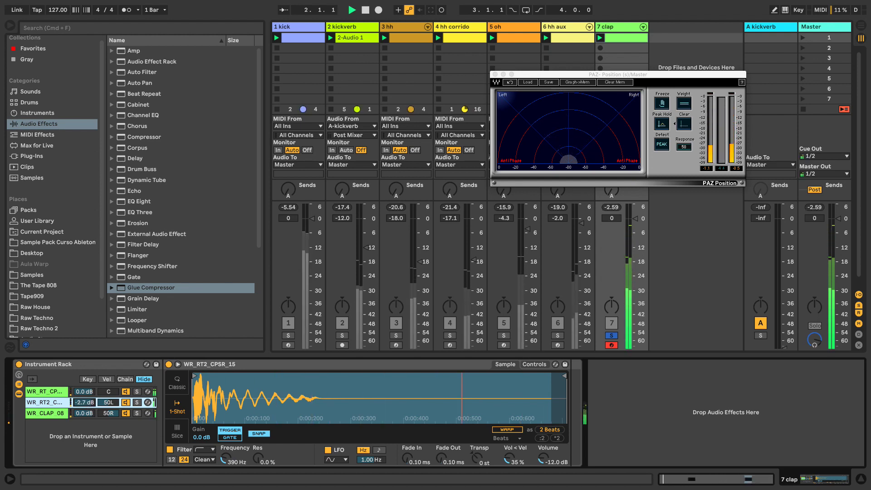
pyautogui.press('space')
# Add a Glue Compressor after the Instrument Rack on the clap track and adjust its attack, release and ratio.
pyautogui.moveTo(125, 290); pyautogui.dragTo(662, 405)
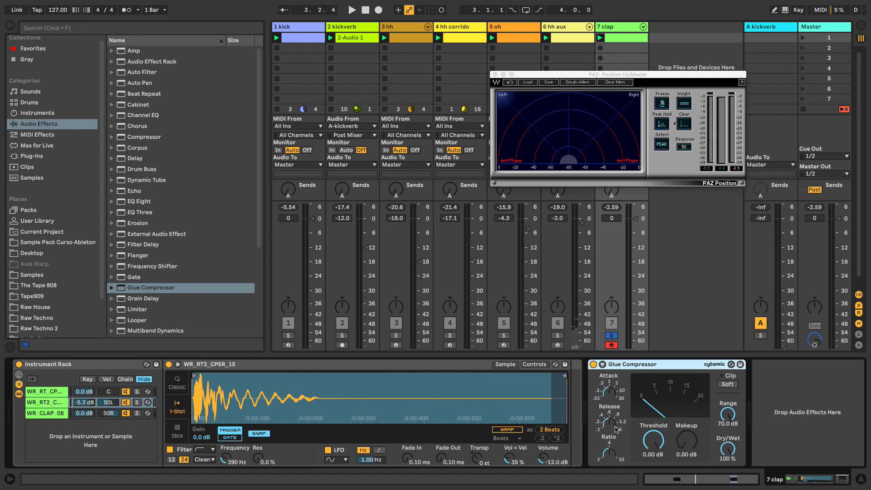
pyautogui.moveTo(609, 455); pyautogui.dragTo(609, 445)
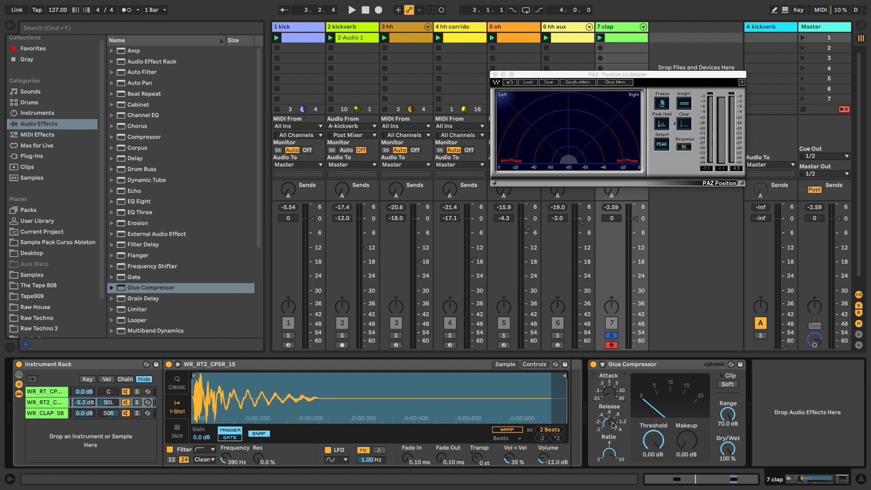
pyautogui.press('space')
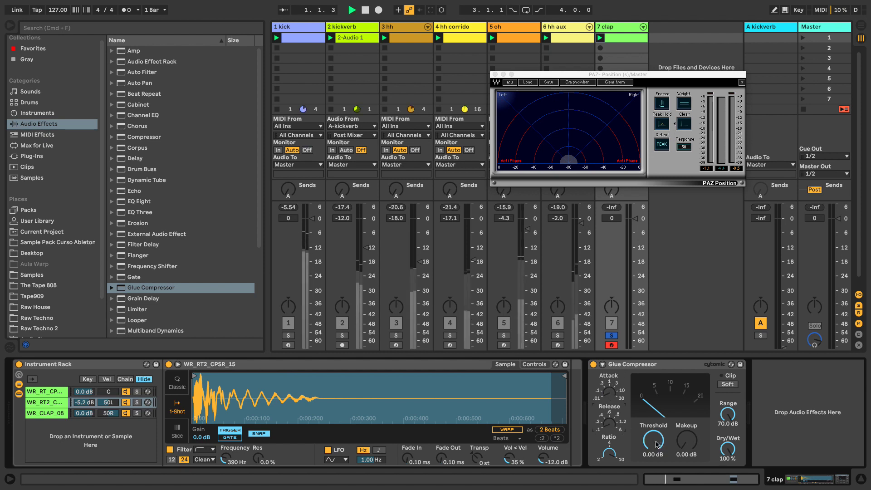
# Set the Glue Compressor's threshold to -28.3 dB and makeup to 19.0 dB, with Soft clipping enabled.
pyautogui.moveTo(657, 446); pyautogui.dragTo(657, 475)
pyautogui.moveTo(654, 440); pyautogui.dragTo(692, 425)
pyautogui.click(727, 384)
pyautogui.moveTo(686, 440); pyautogui.dragTo(687, 432)
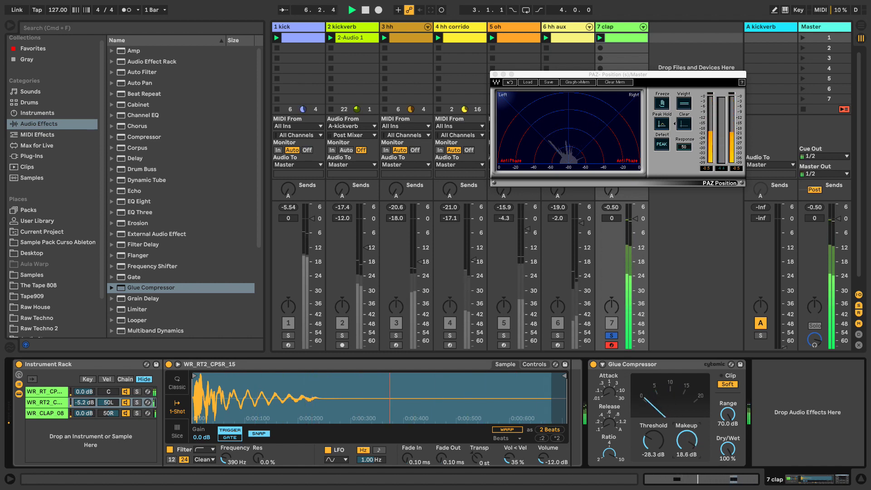
pyautogui.moveTo(687, 432); pyautogui.dragTo(686, 435)
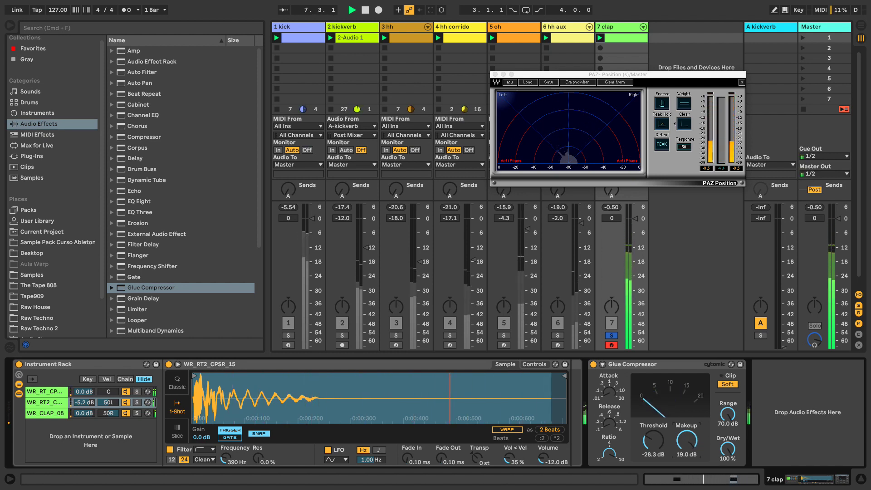
# Compare the rack's chains by toggling their activators and set the WR_CLAP_08 sample's Fade In to 3.22 ms.
pyautogui.press('Up')
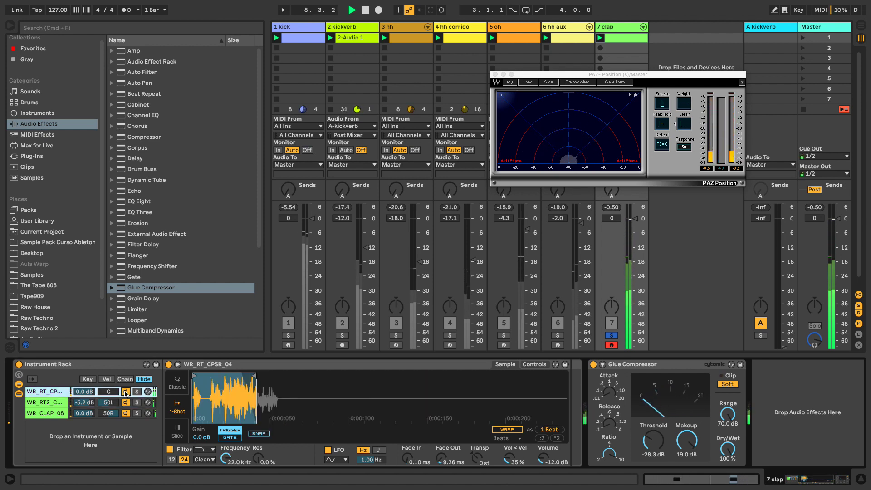
pyautogui.click(125, 413)
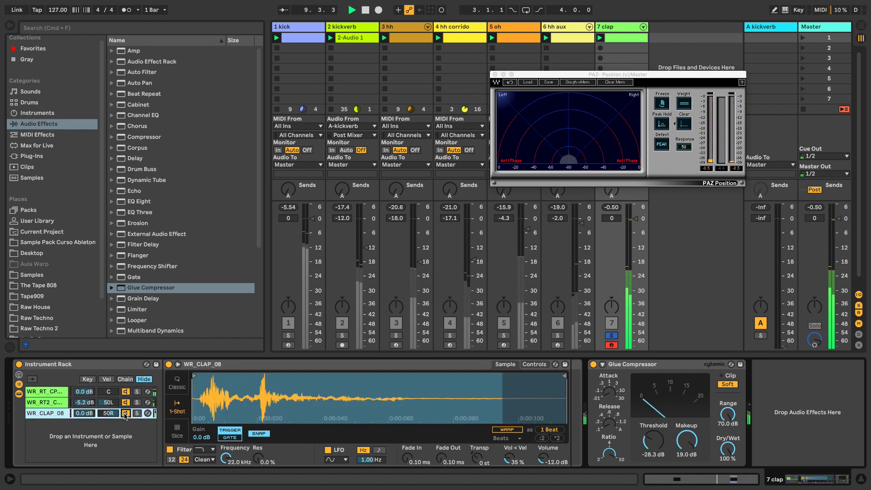
pyautogui.moveTo(410, 461); pyautogui.dragTo(410, 457)
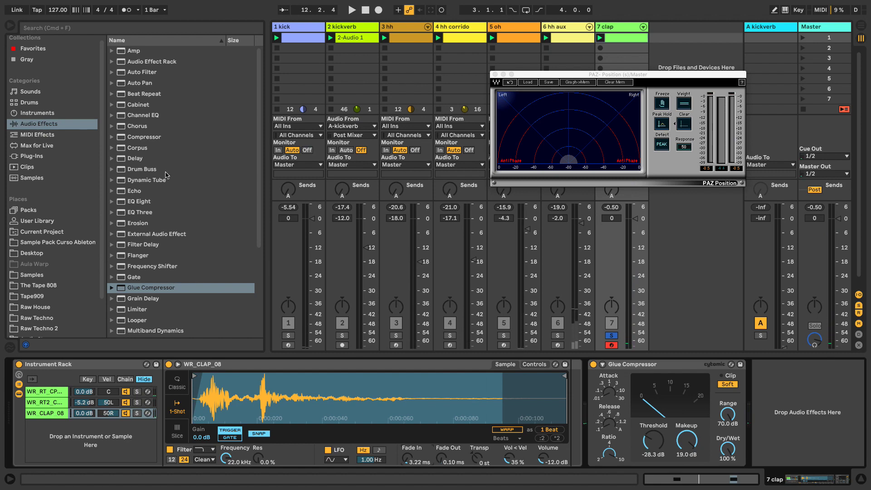
# Add a Utility to the WR_CLAP_08 chain, invert the phase of its left and right inputs, and play the result.
pyautogui.scroll(-4, 138, 264)
pyautogui.moveTo(128, 313); pyautogui.dragTo(44, 416)
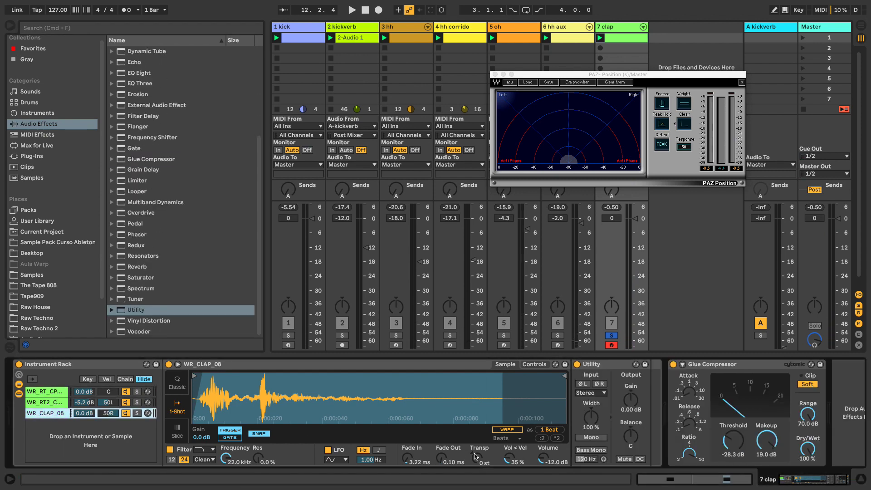
pyautogui.click(586, 384)
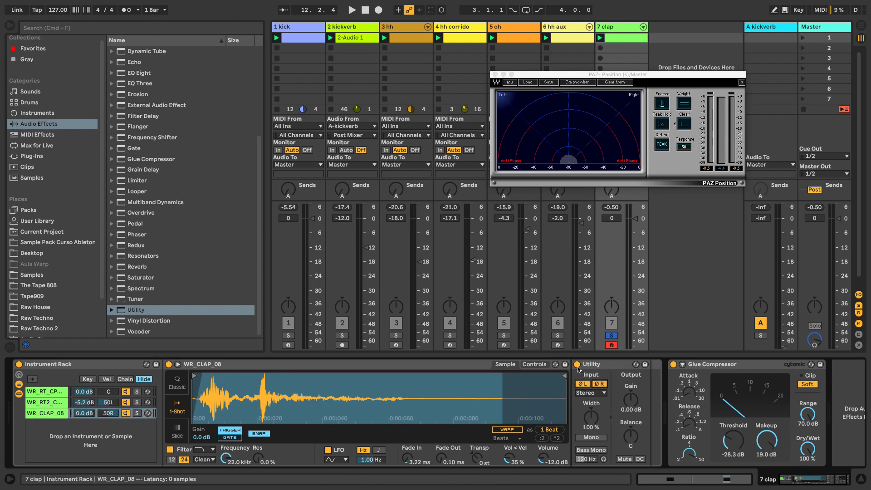
pyautogui.press('space')
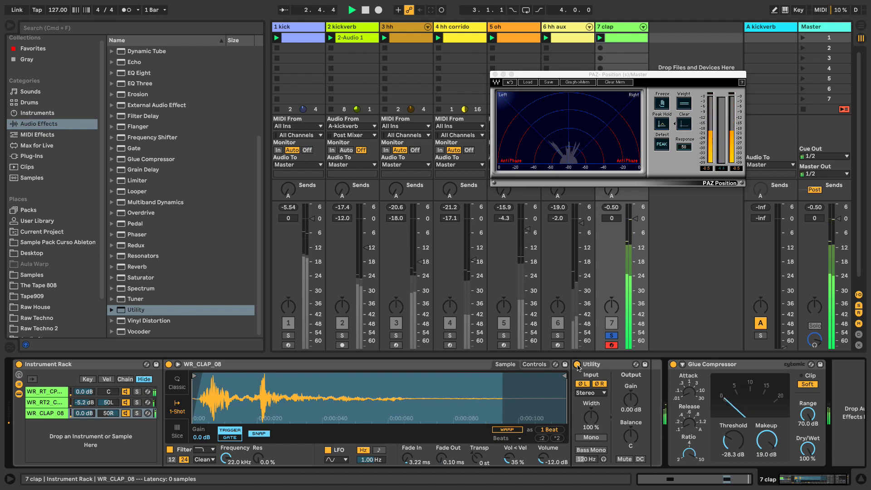
pyautogui.press('space')
pyautogui.moveTo(164, 323); pyautogui.dragTo(56, 412)
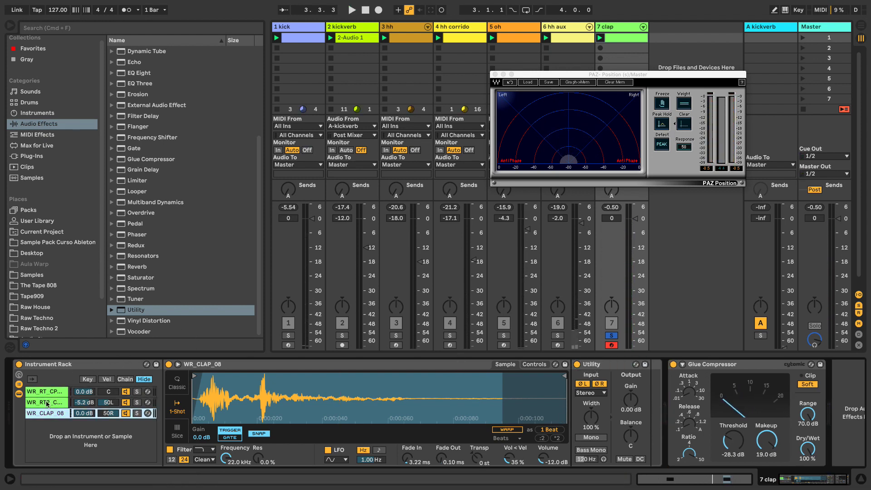
pyautogui.press('space')
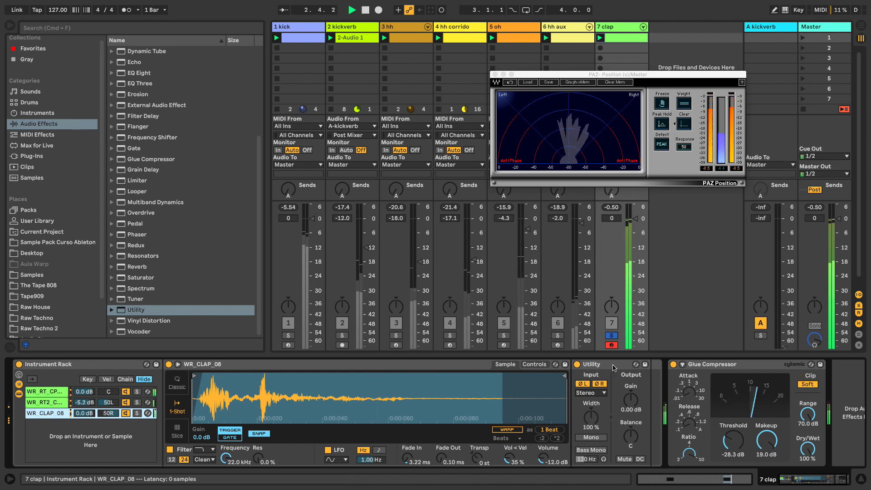
# Set the WR_CLAP_08 chain volume to -3.0 dB and the WR_RT2_CPSR_15 chain to -8.0 dB, audition them, and close the PAZ Position window.
pyautogui.press('space')
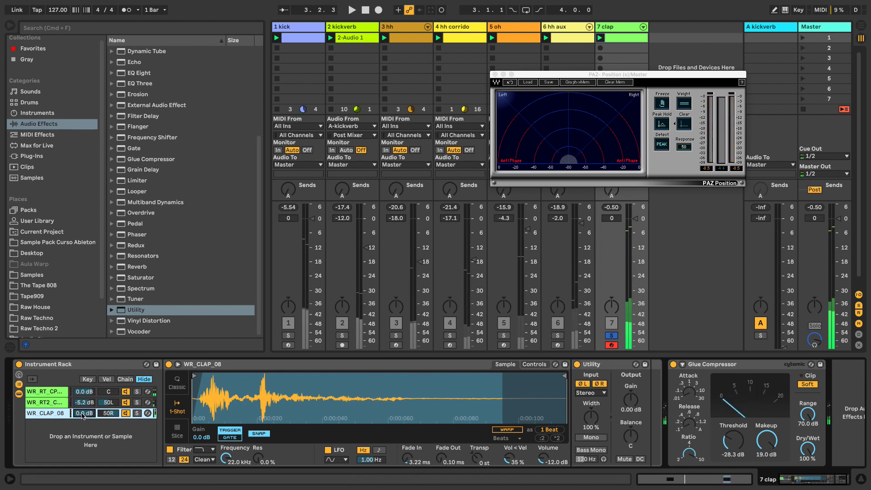
pyautogui.click(86, 404)
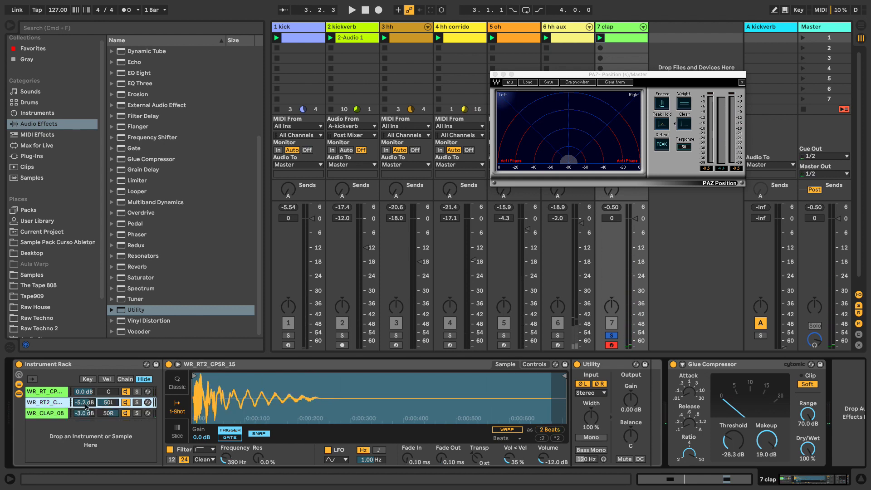
pyautogui.write('-8')
pyautogui.press('Return')
pyautogui.press('space')
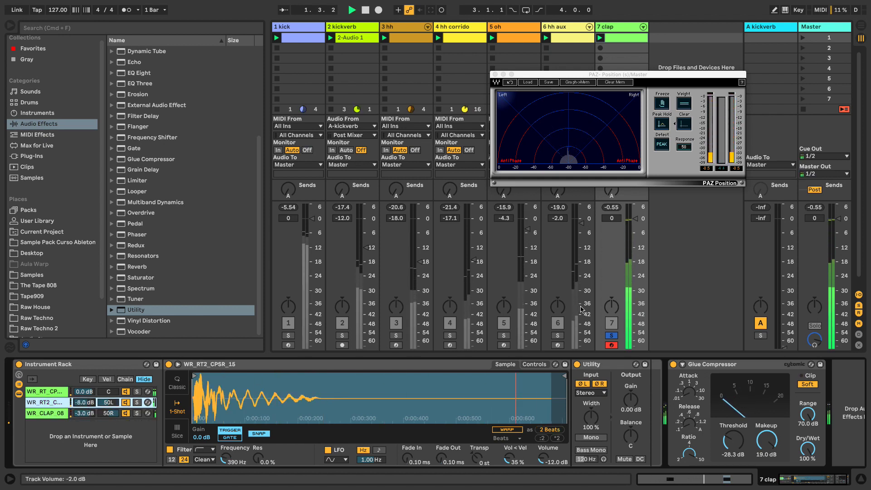
pyautogui.press('space')
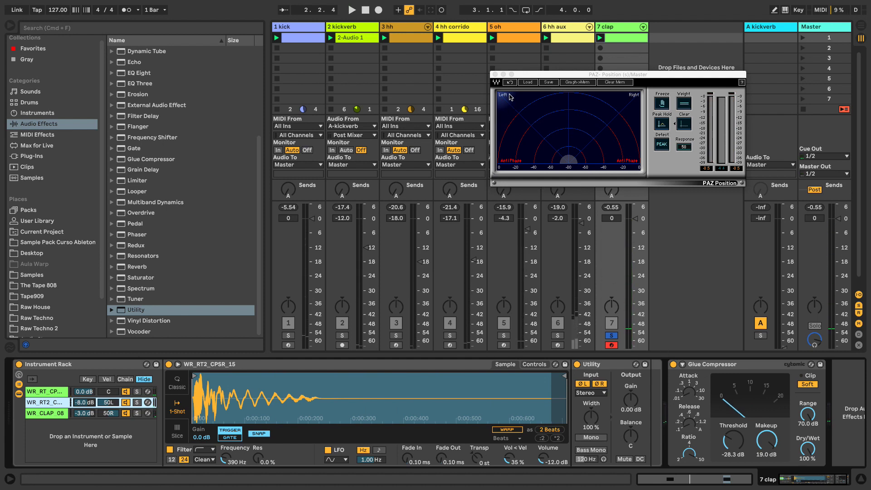
pyautogui.click(495, 75)
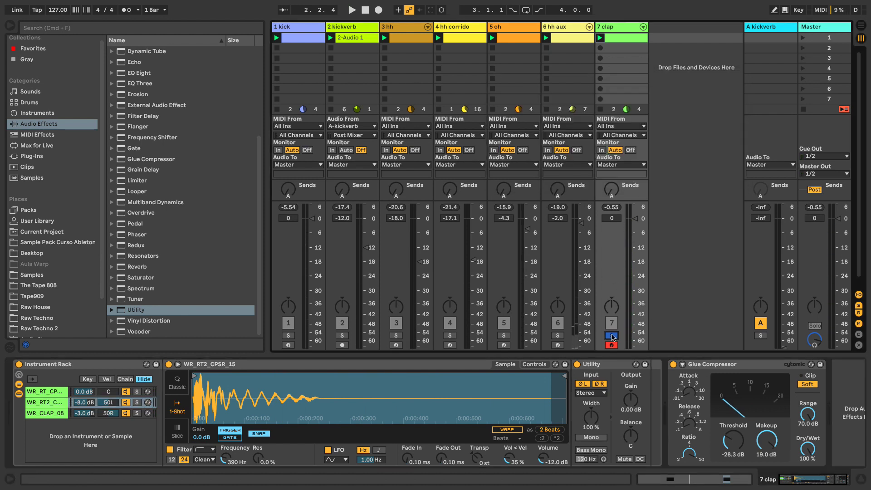
# Unsolo the 7 clap track and bring its volume up from silence to -7.9 dB against the playing mix.
pyautogui.click(611, 336)
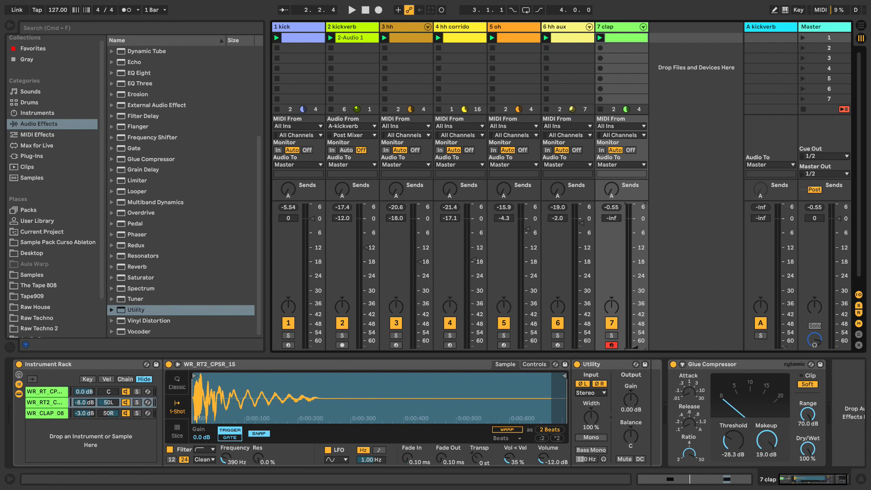
pyautogui.press('space')
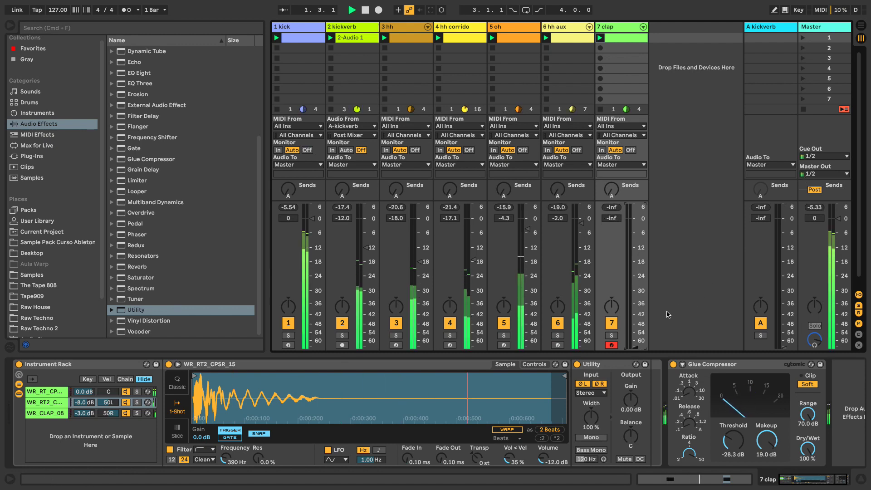
pyautogui.moveTo(633, 347); pyautogui.dragTo(635, 242)
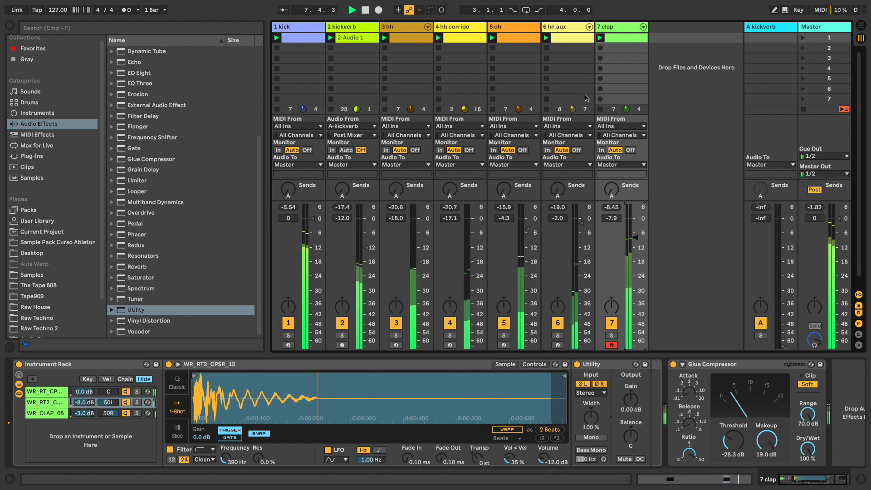
# Show the track delay settings and set the 7 clap track's delay to 1.00 ms.
pyautogui.click(567, 33)
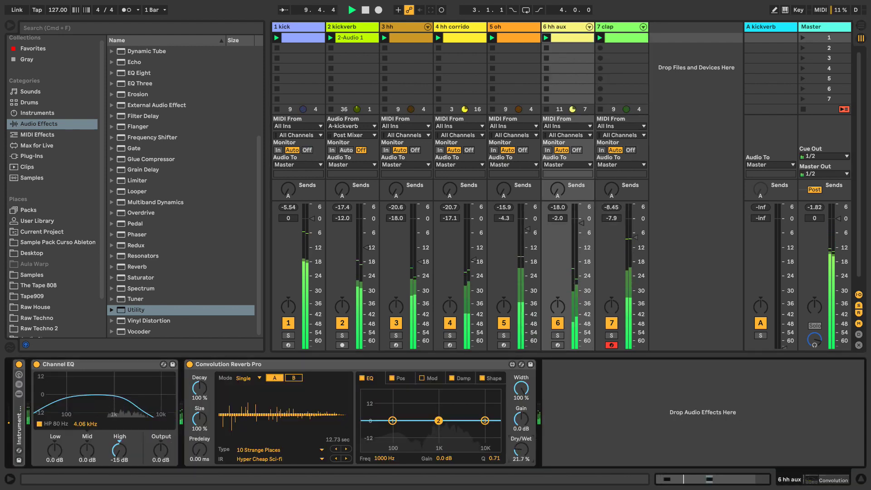
pyautogui.click(614, 28)
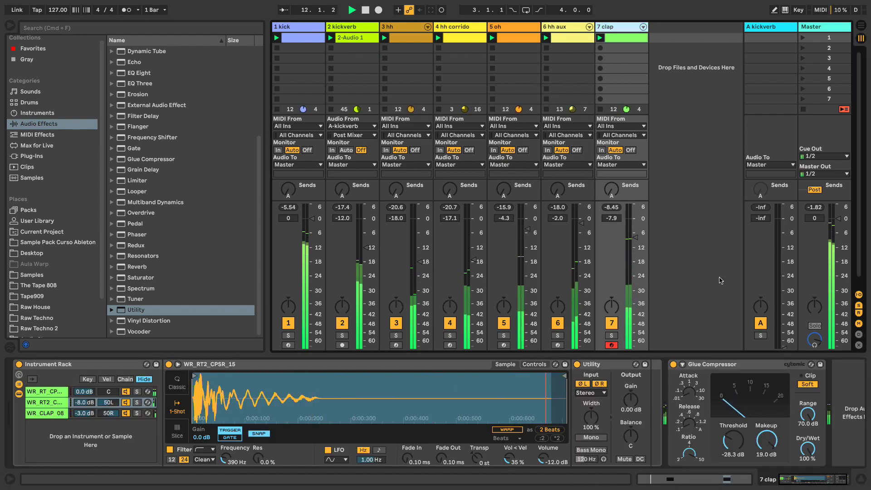
pyautogui.click(859, 336)
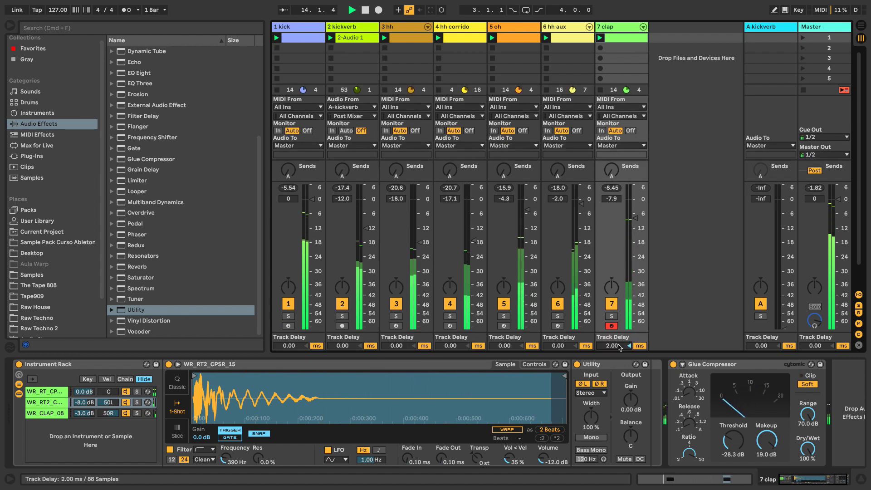
pyautogui.scroll(-2, 618, 348)
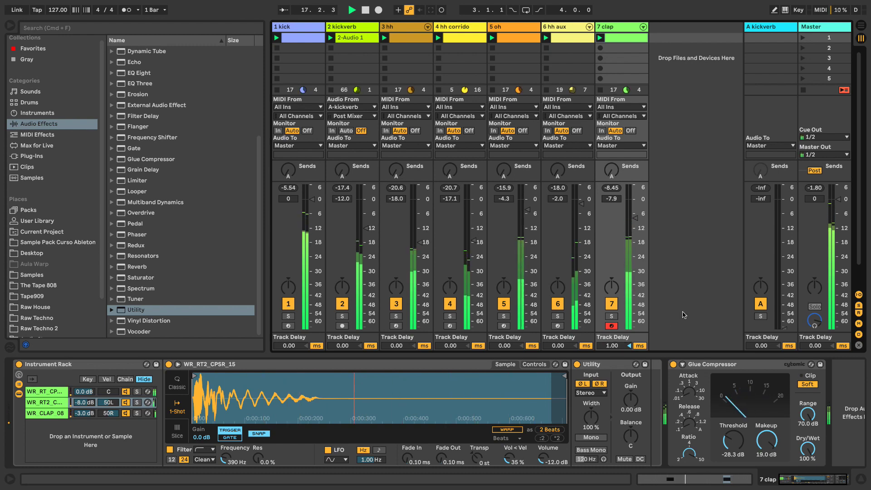
# Group the 1 kick and 2 kickverb tracks and relaunch the group's first-scene clips.
pyautogui.keyDown('shift'); pyautogui.click(345, 26); pyautogui.keyUp('shift')
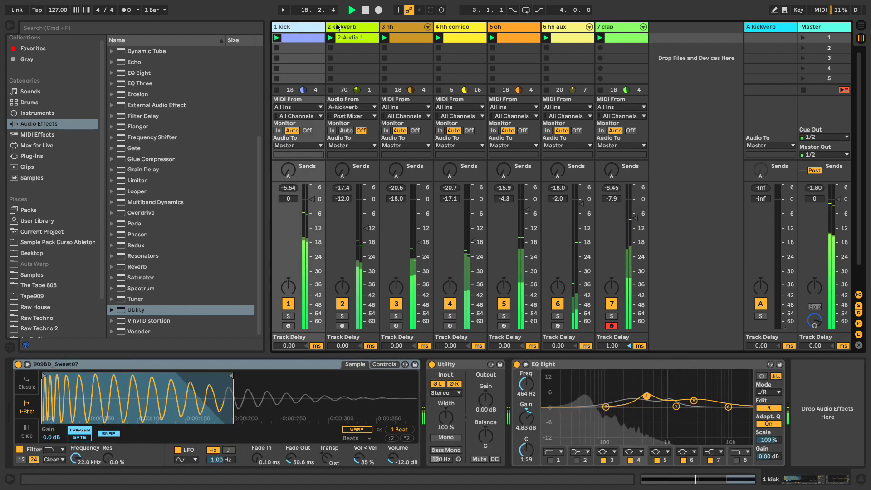
pyautogui.press('super+g')
pyautogui.click(278, 49)
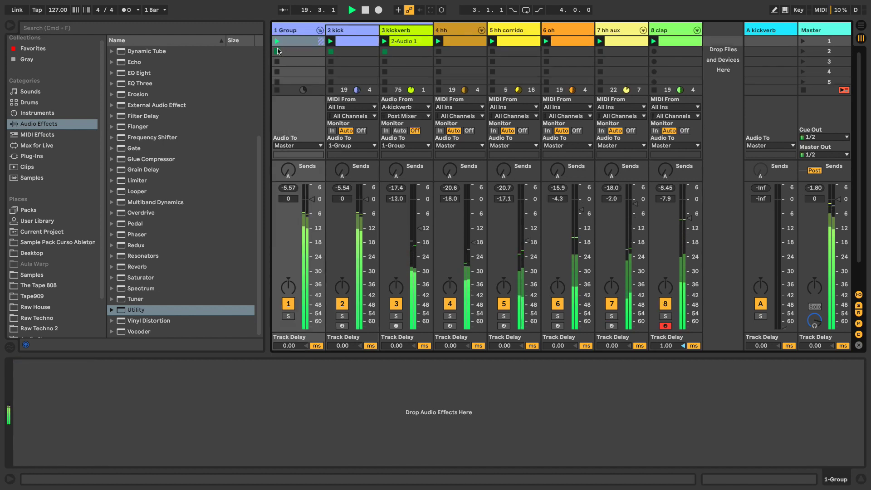
pyautogui.click(278, 42)
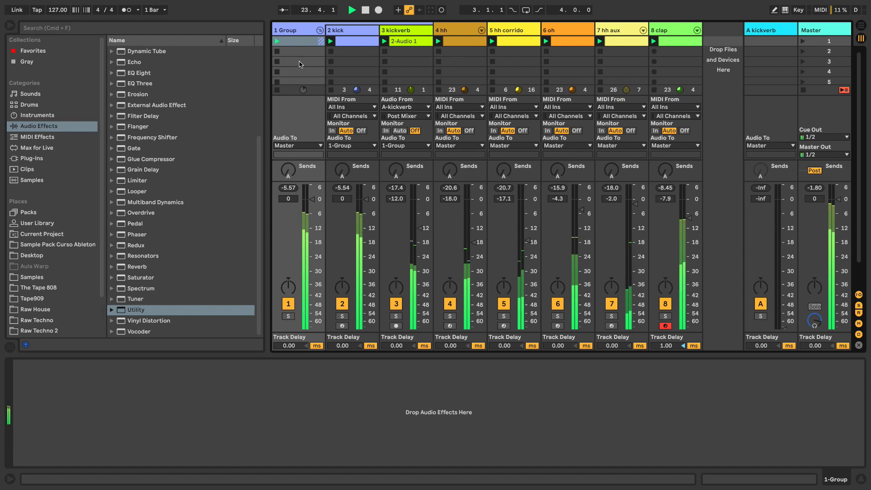
# Hide the browser and check the full mix in mono by toggling Mono on and off in the Master track's Utility.
pyautogui.press('super+alt+b')
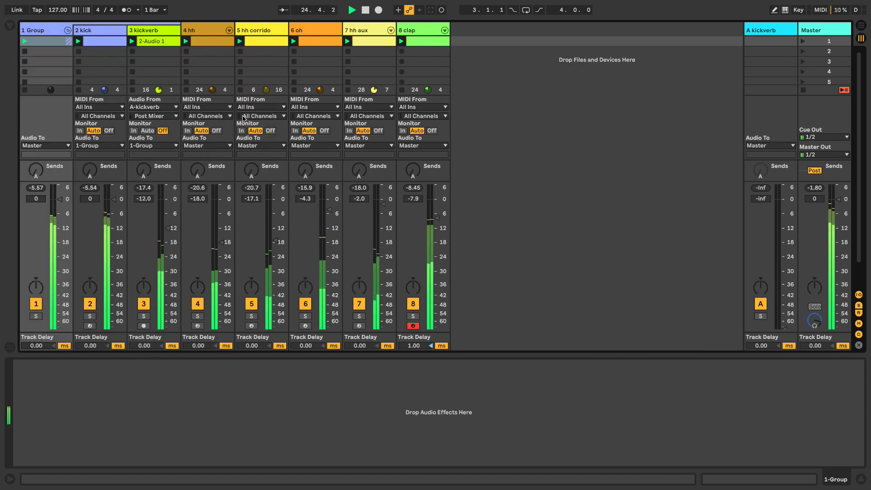
pyautogui.click(813, 32)
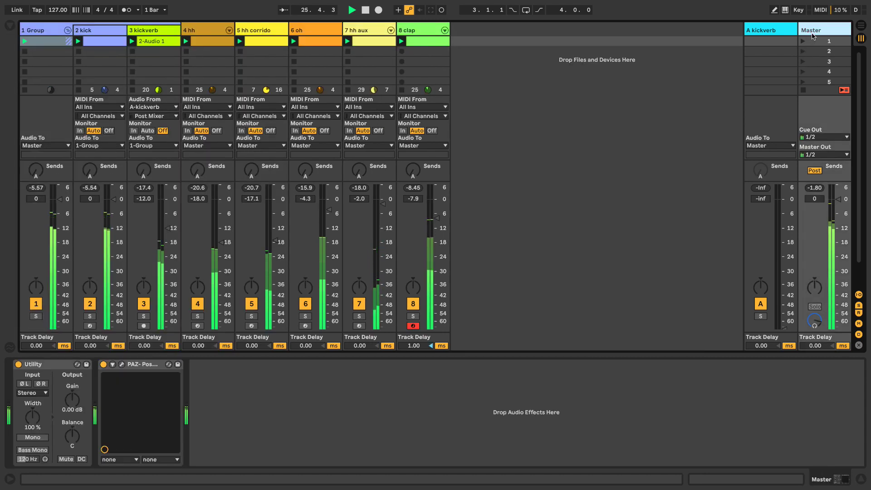
pyautogui.click(33, 437)
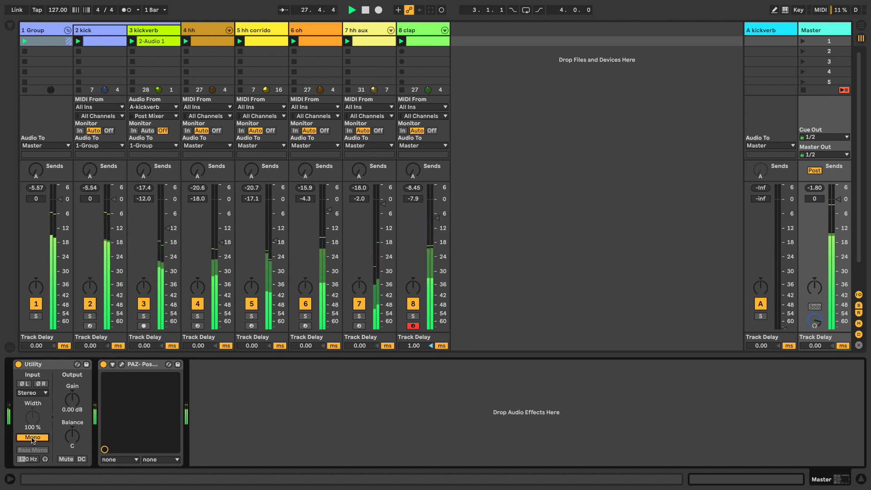
pyautogui.click(33, 437)
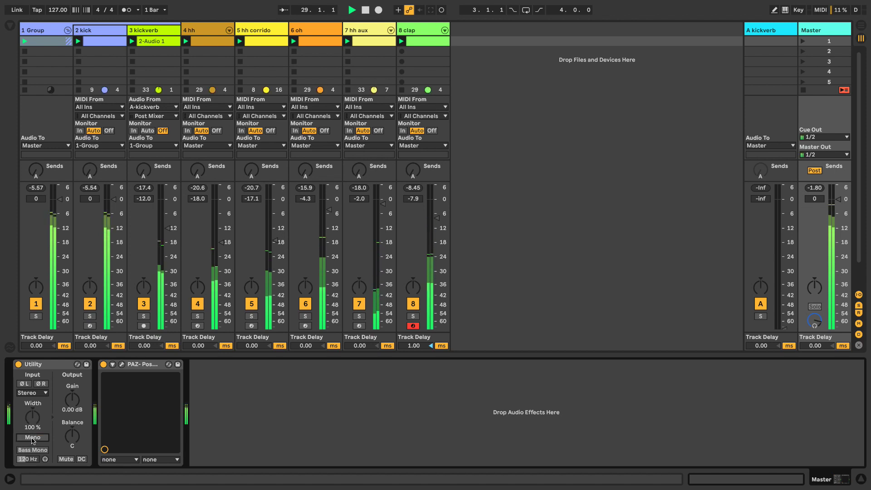